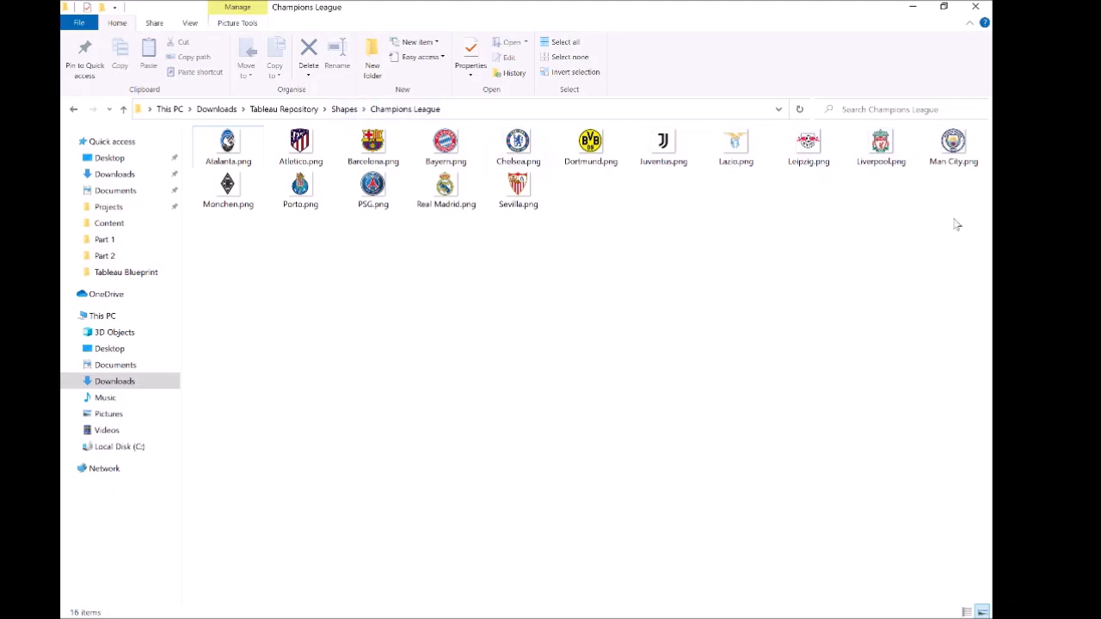
drag(972, 284, 196, 129)
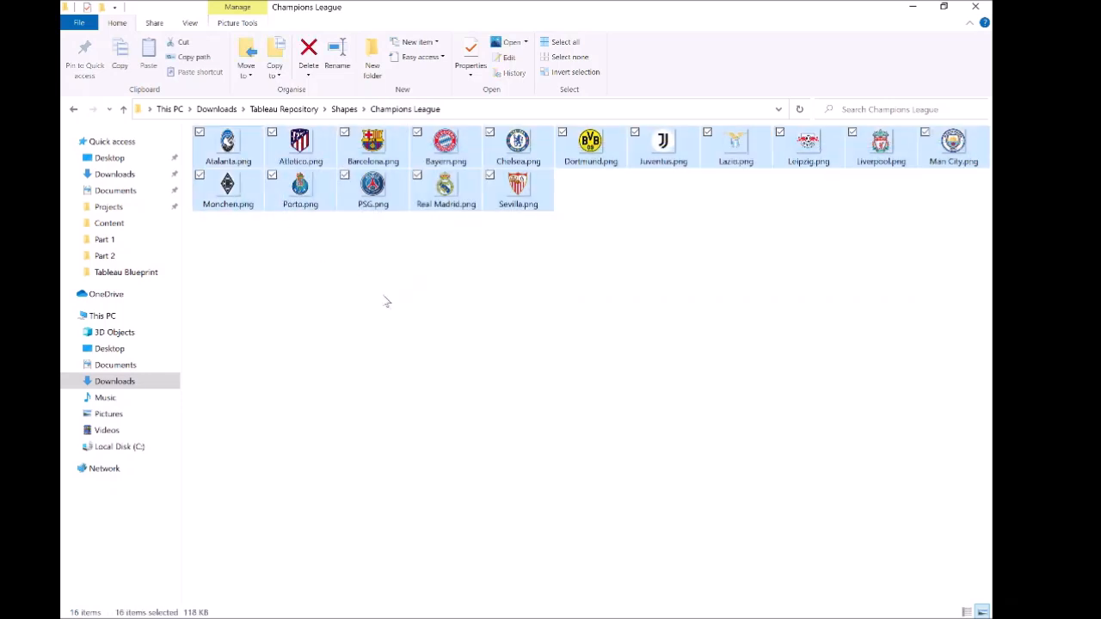
click(456, 334)
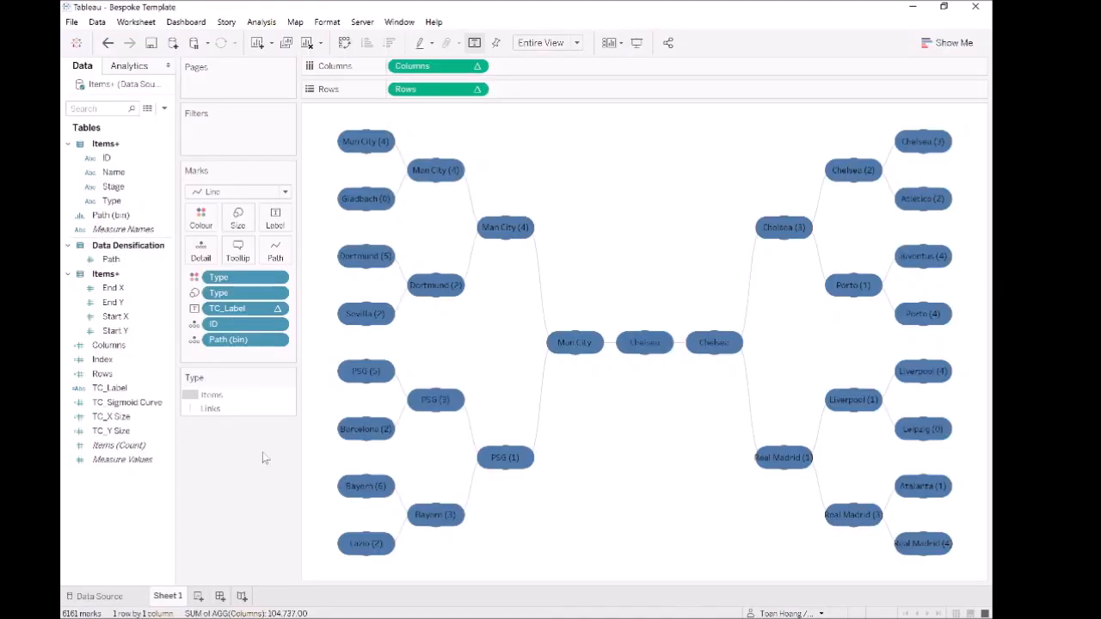
- Duplicate the Rows calculated field
click(85, 417)
right_click(104, 376)
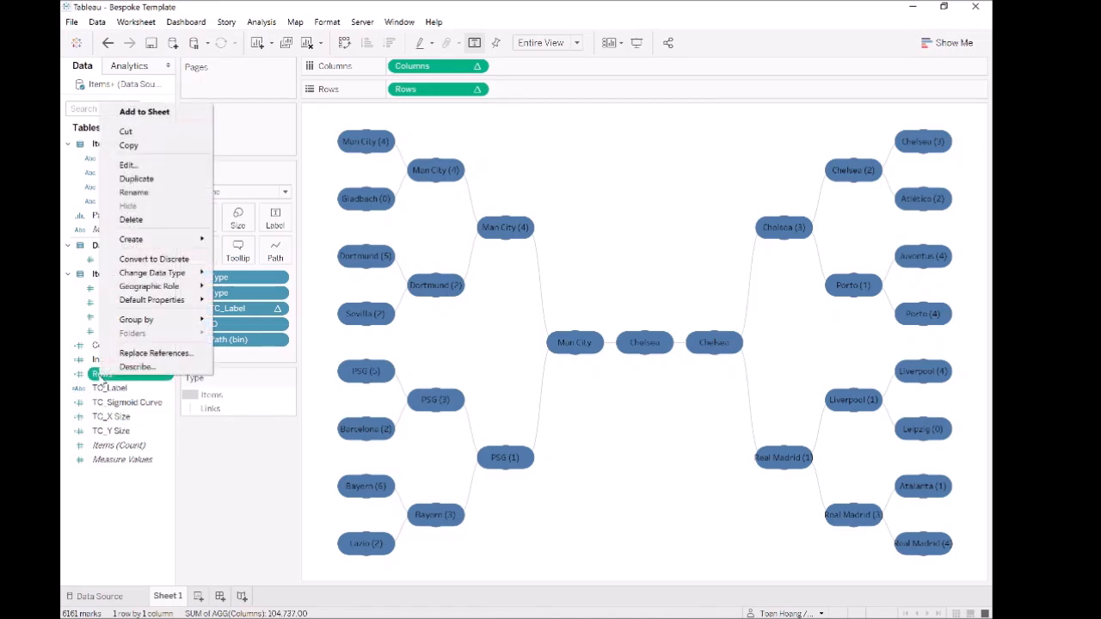
click(136, 179)
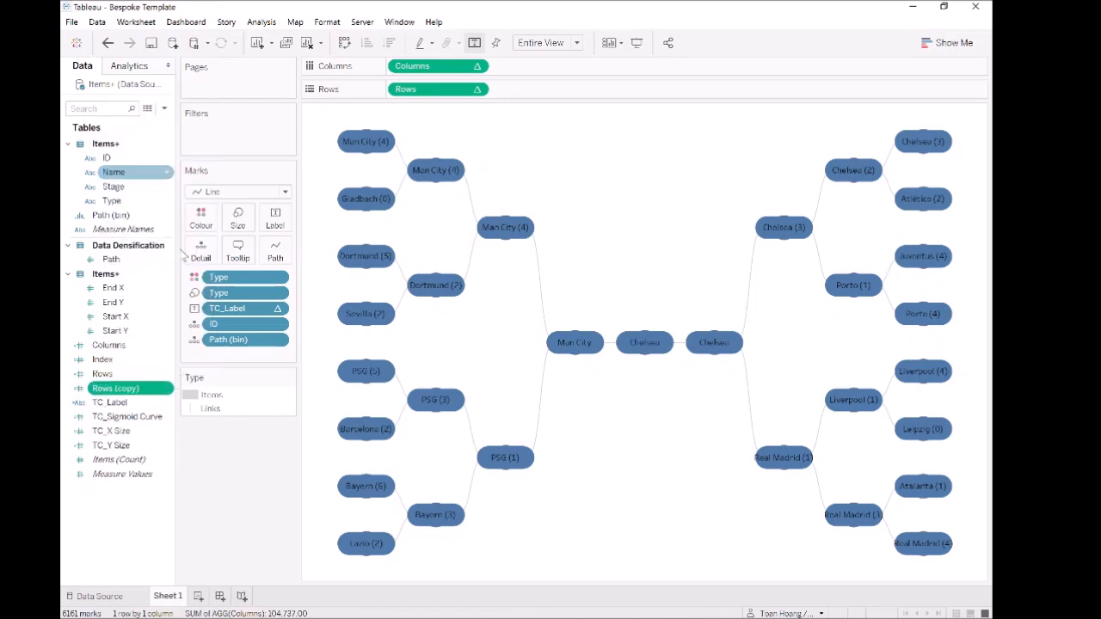
- Rename the copy of the Rows field as Rows (Shape)
right_click(136, 392)
click(180, 208)
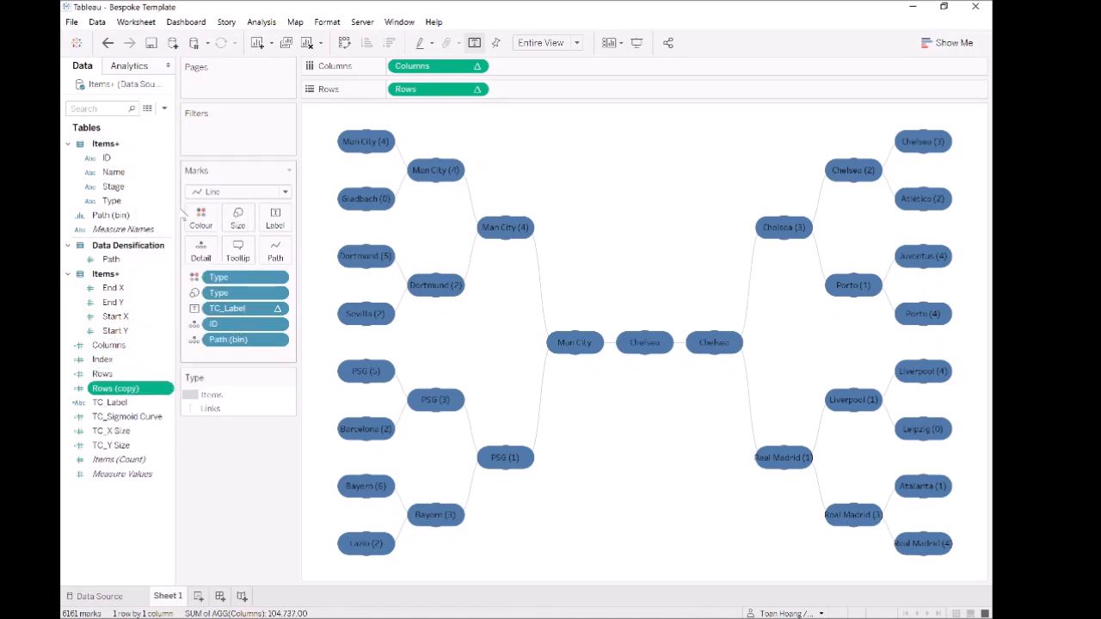
key(Right)
key(Left)
key(ctrl+shift+Left)
text(S)
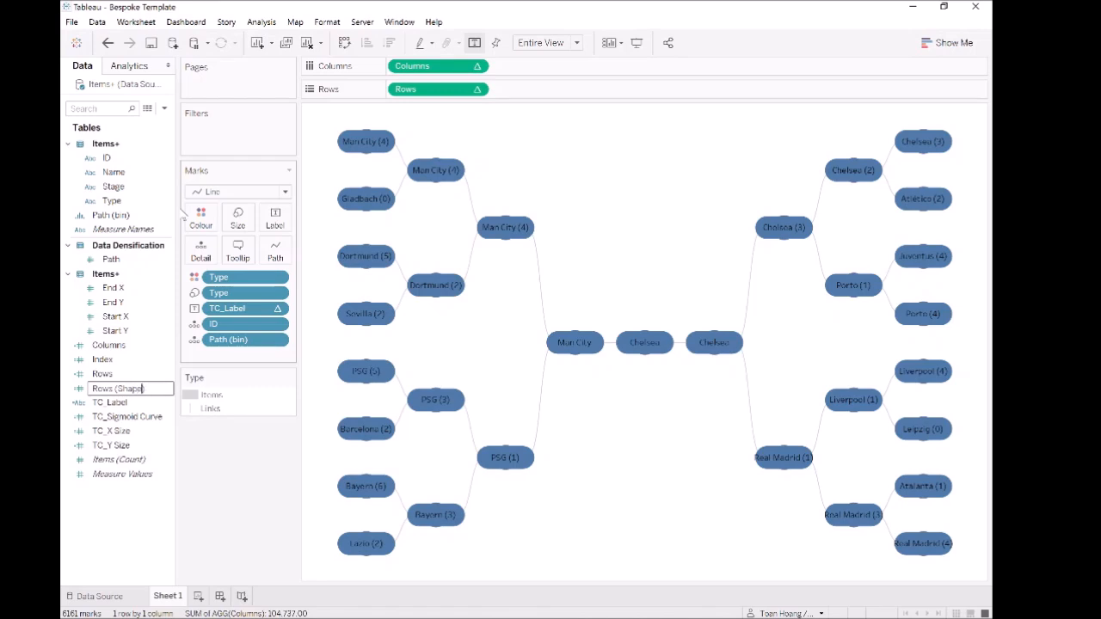
text(hape)
key(Return)
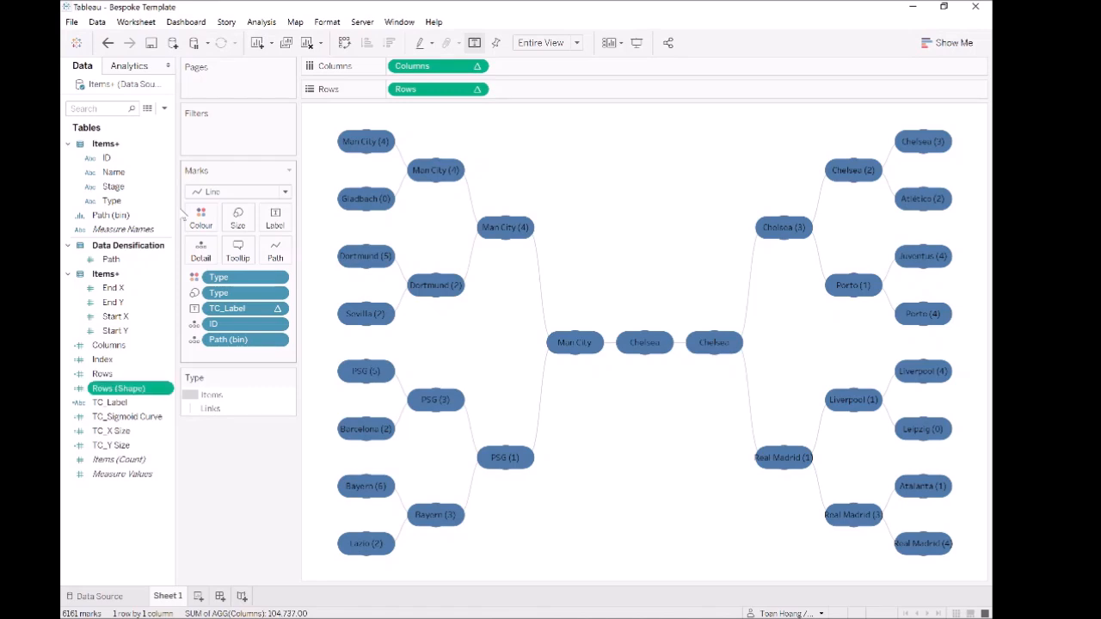
- Edit the Rows (Shape) calculation and remove everything after FLOAT(WINDOW_MAX(MAX([Start Y]))), including the commented-out part and the sigmoid term
right_click(146, 391)
click(172, 175)
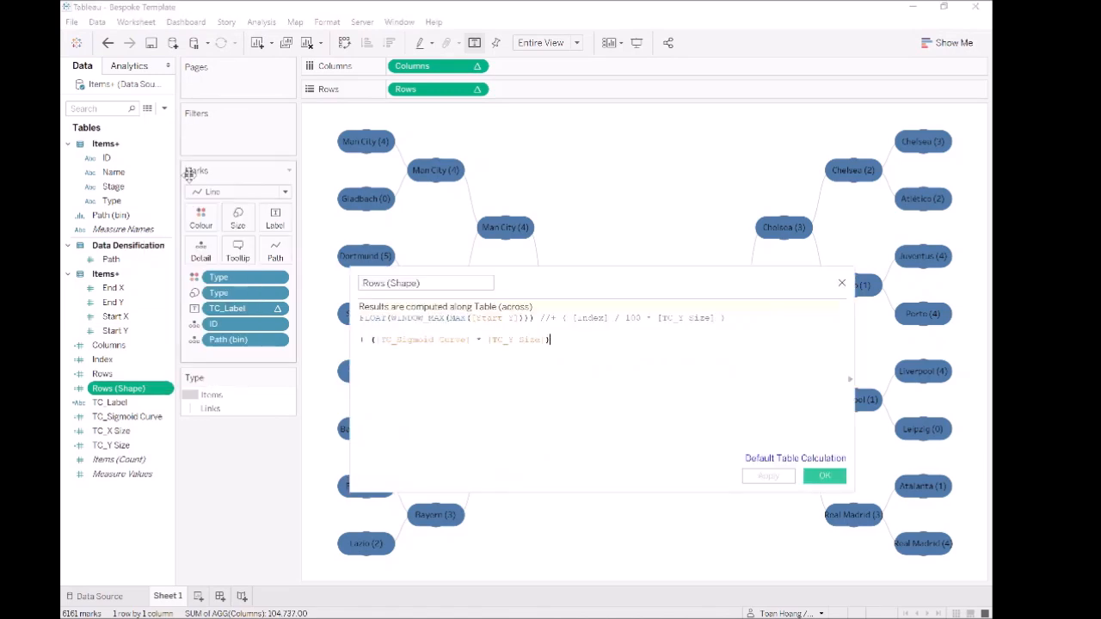
drag(551, 340, 540, 319)
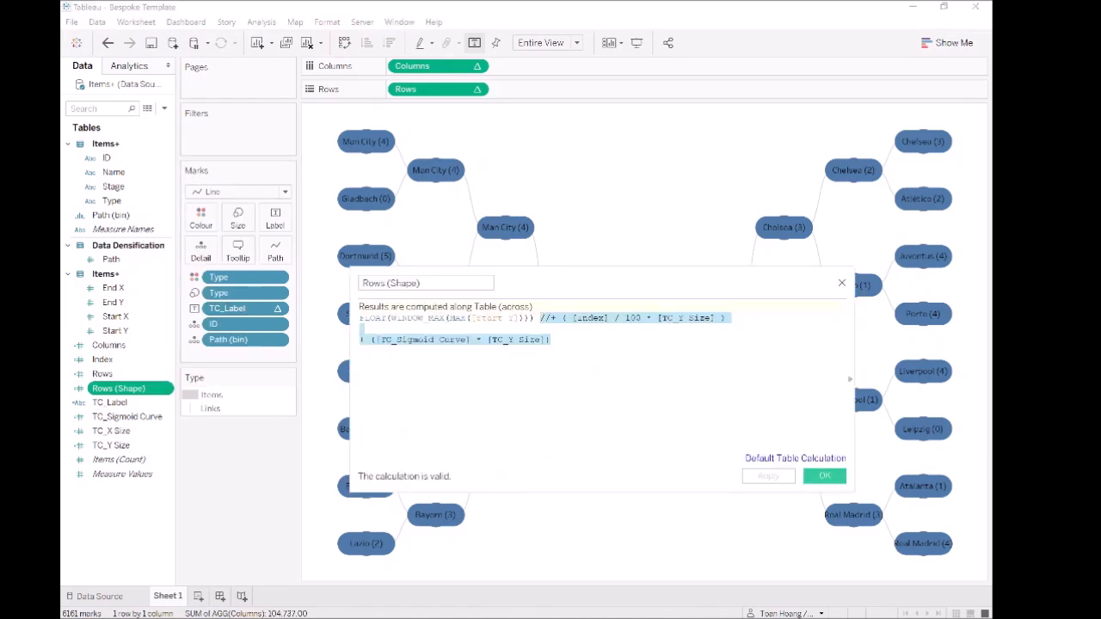
key(BackSpace)
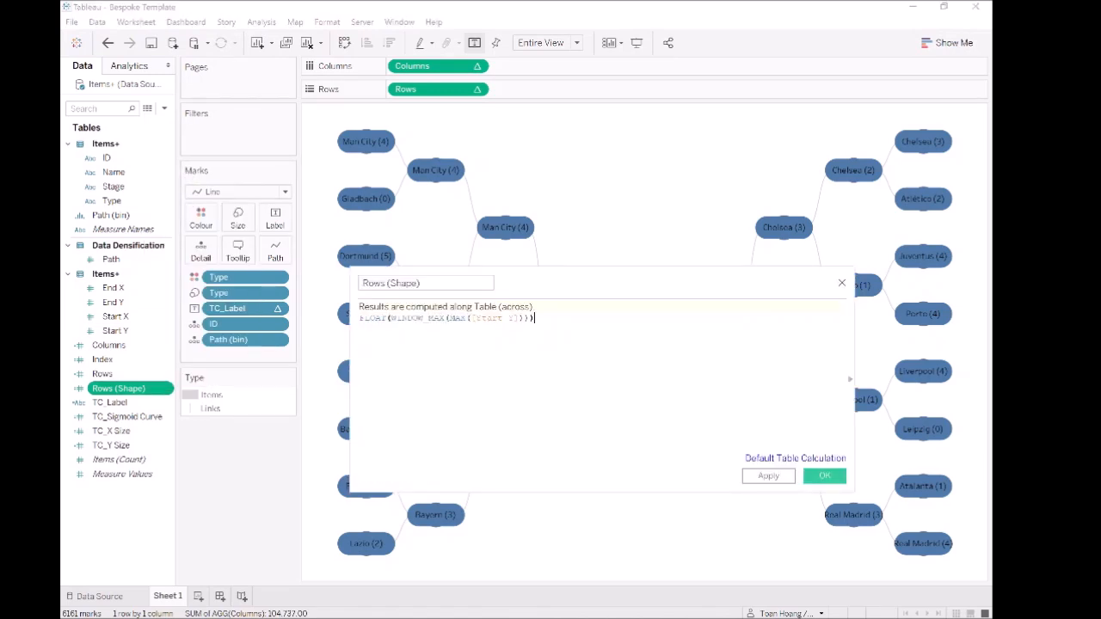
- Begin an IF condition above the FLOAT expression that tests [Index] = 0
key(Return)
key(Return)
key(End)
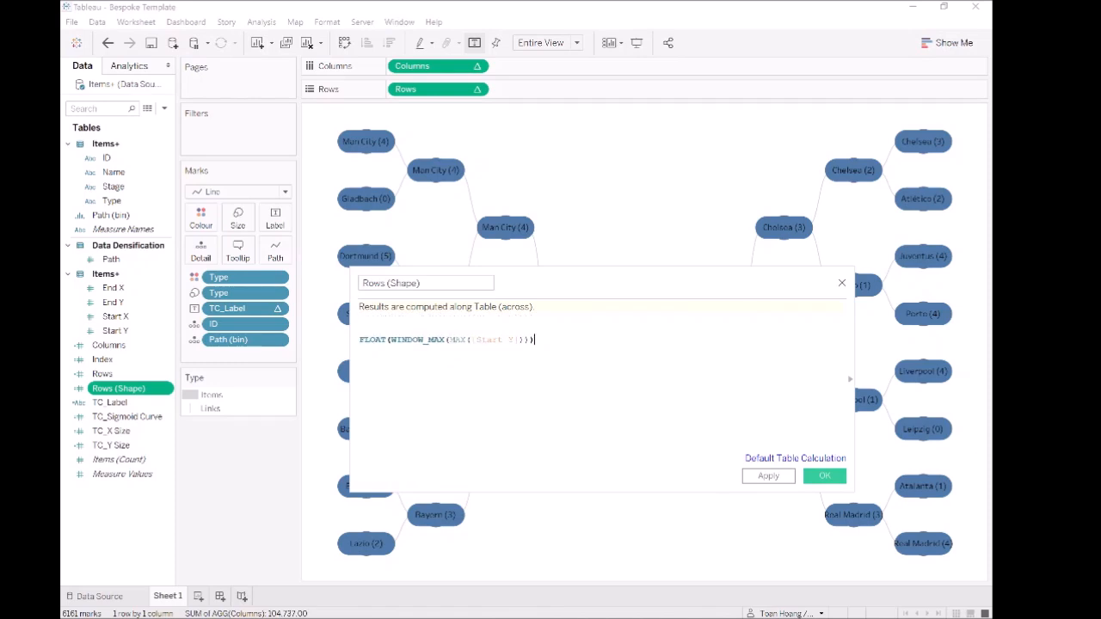
key(Return)
text(IF ind)
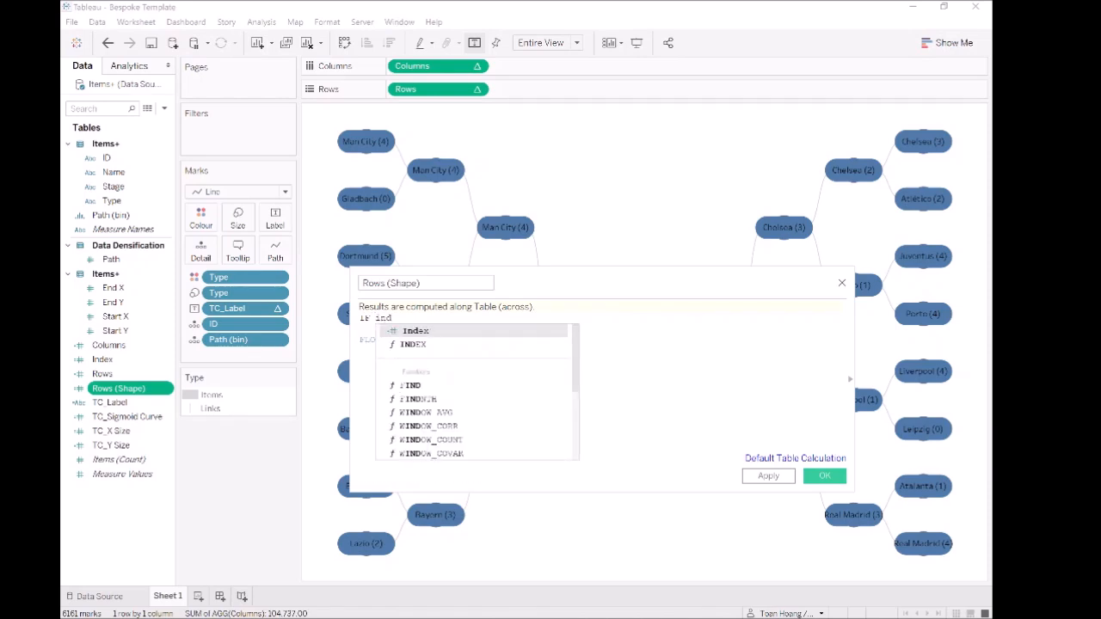
key(Return)
text(= 0)
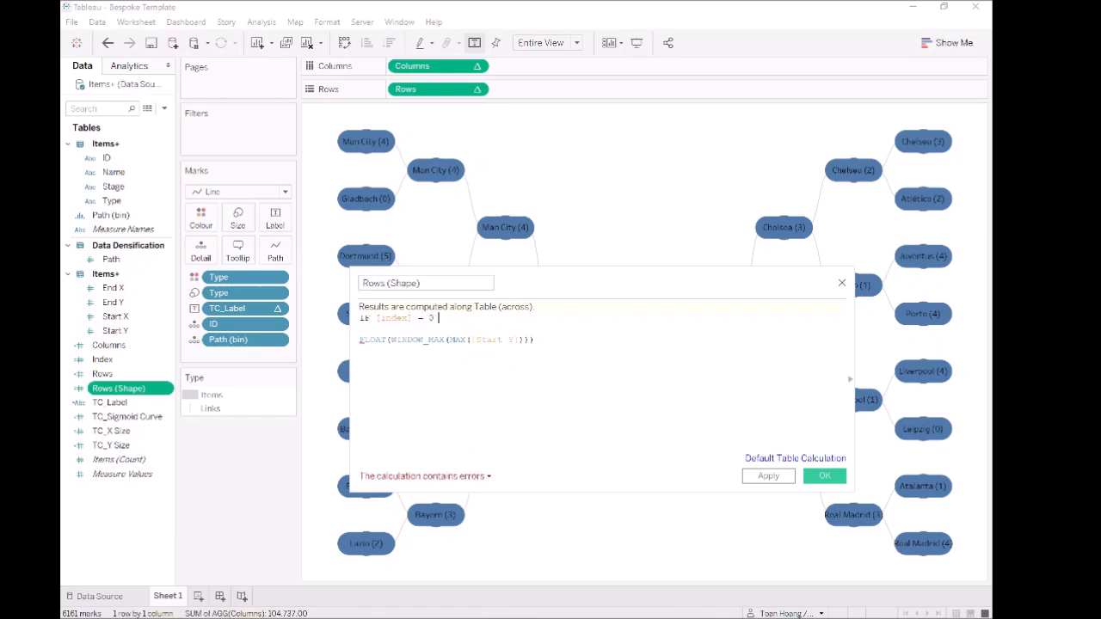
- Extend the condition with AND WINDOW_MAX(MAX(Type)) = "Items" THEN, placed directly above the FLOAT line
text( AND win)
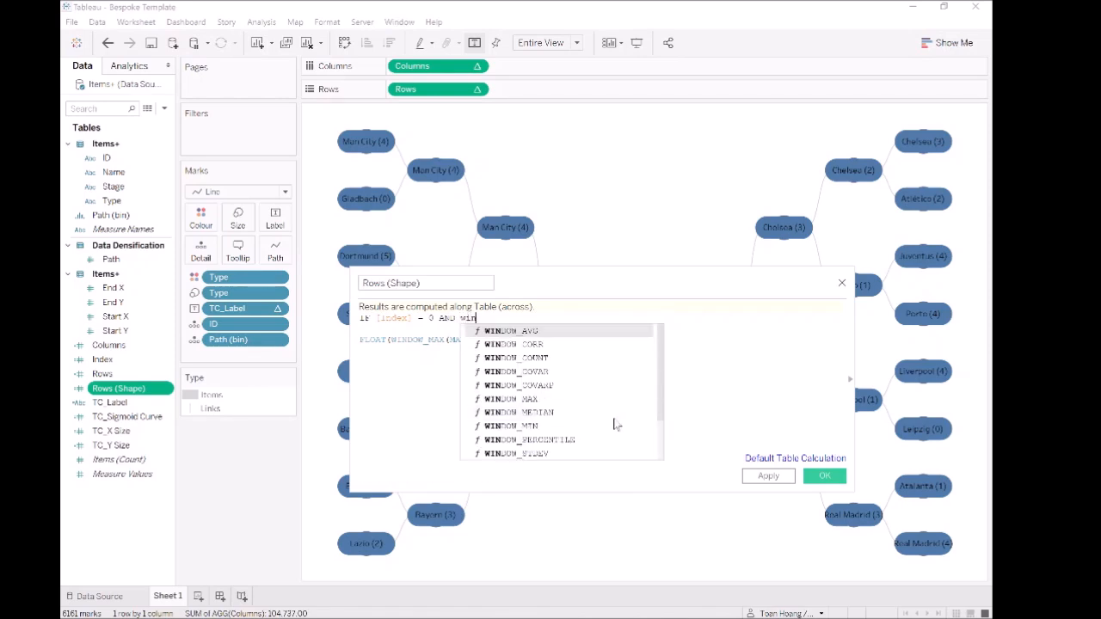
text(dow_max)
key(Return)
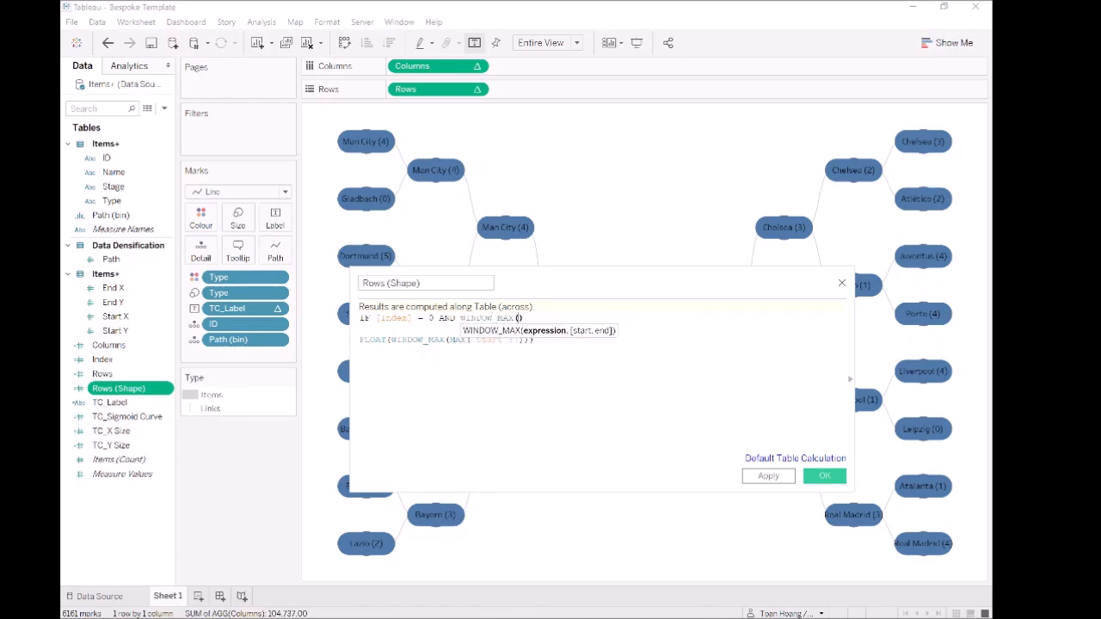
text(MAX)
text((type))
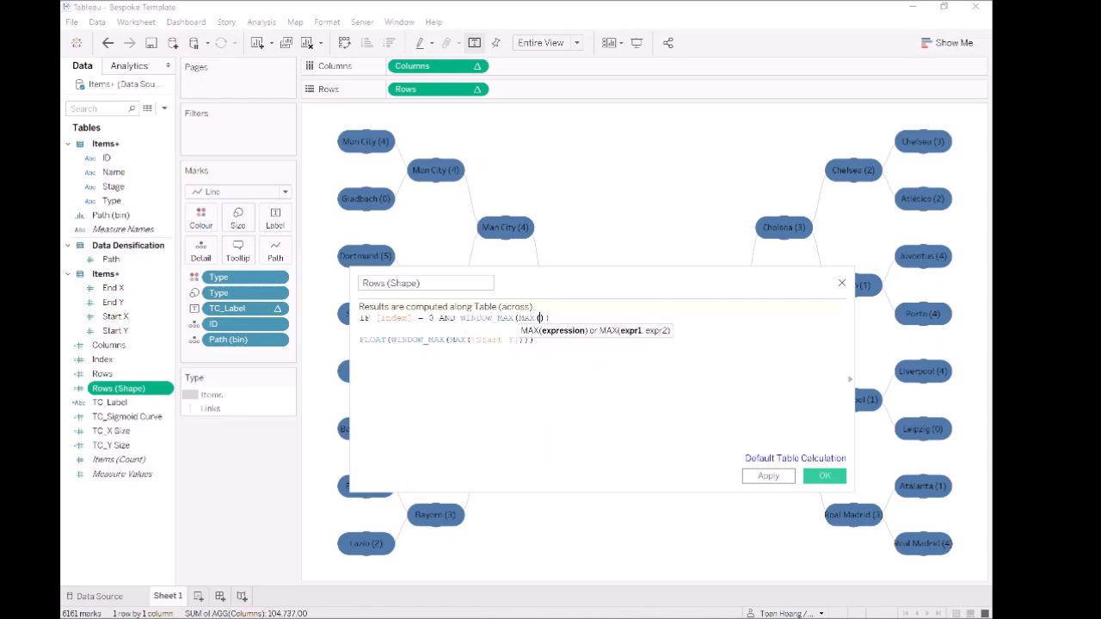
text() = ""Items)
text( THEN)
key(BackSpace)
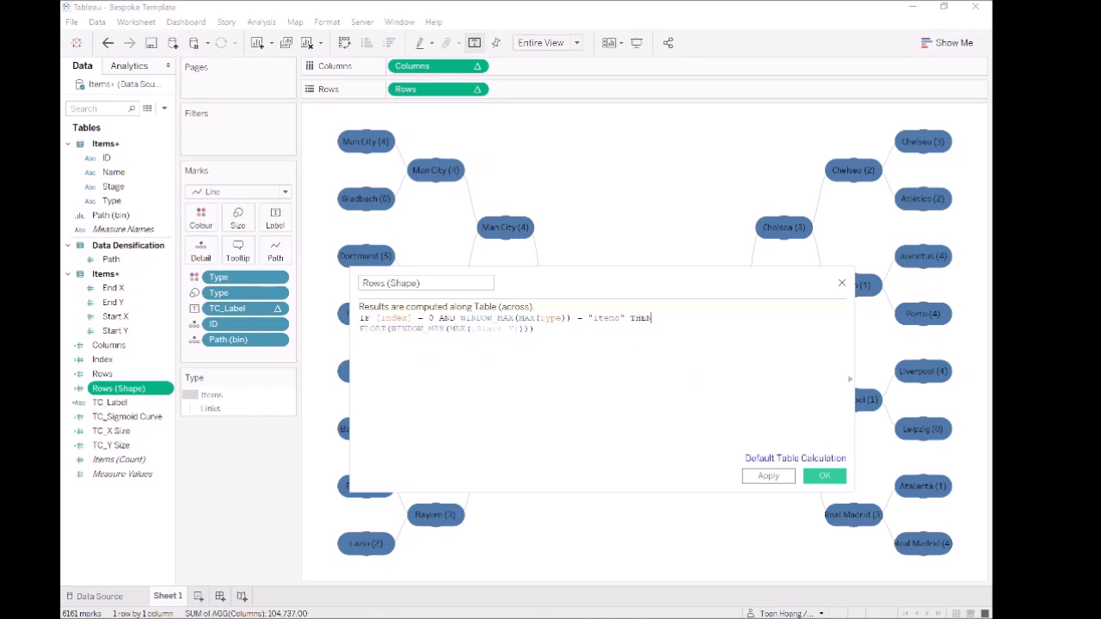
- Indent the FLOAT line and close the IF statement with END on the line below
key(Tab)
key(Down)
text(END)
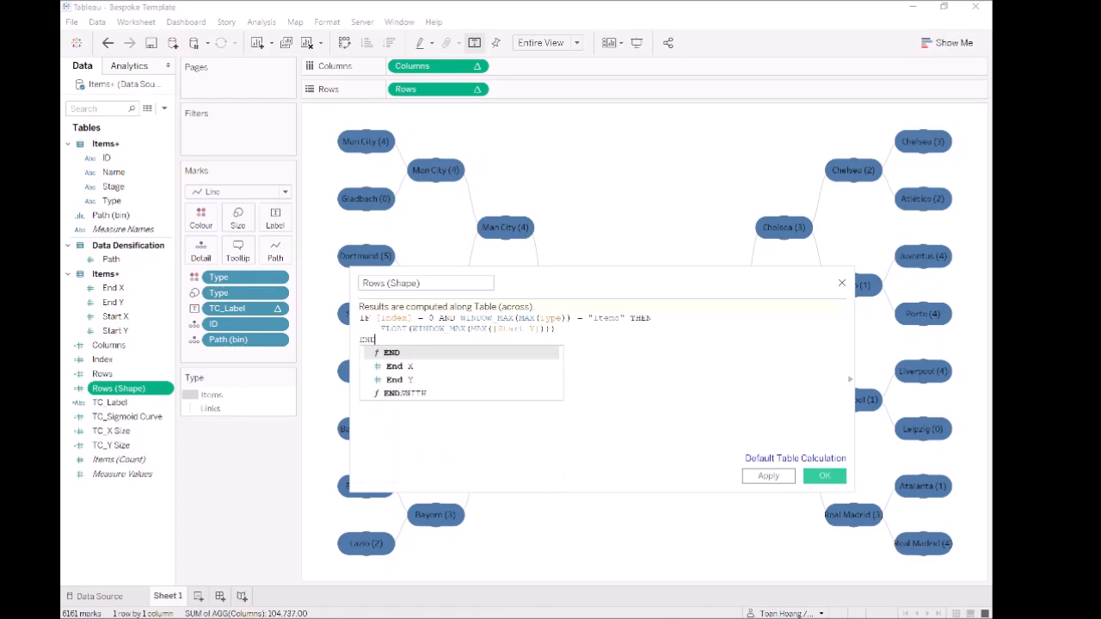
key(Return)
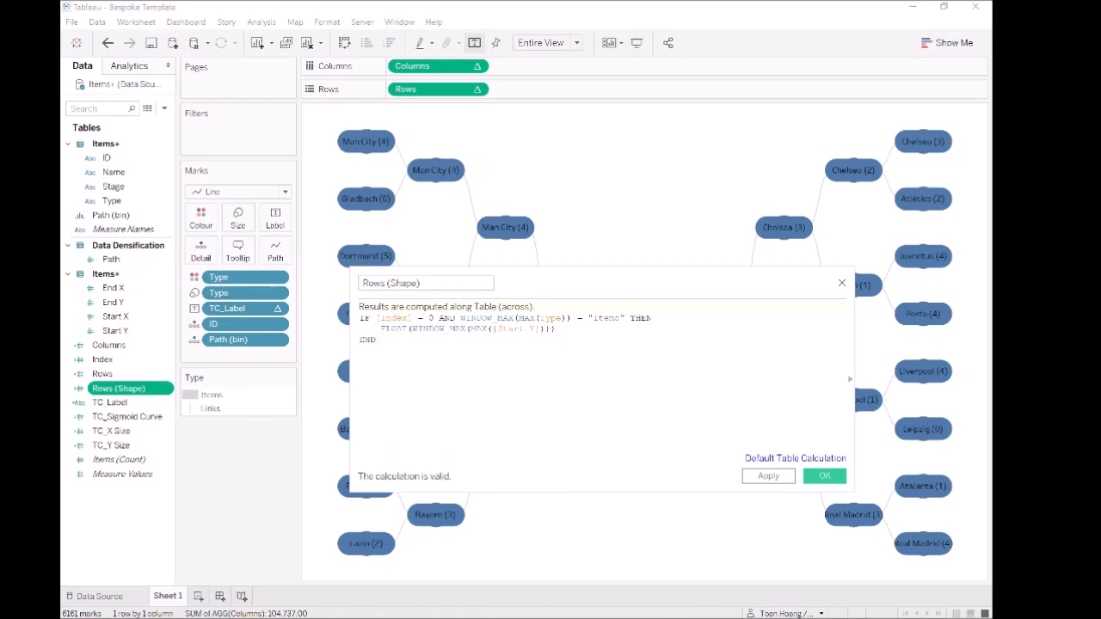
drag(381, 318, 434, 318)
click(375, 340)
drag(461, 318, 571, 318)
click(375, 340)
double_click(608, 318)
click(375, 340)
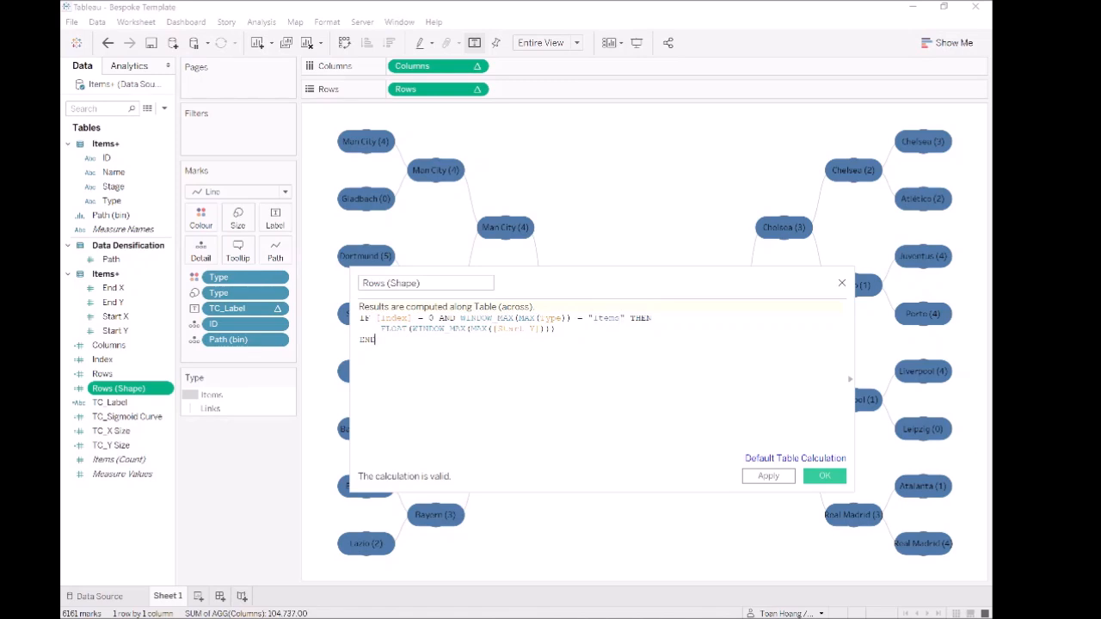
- Save the calculation by placing Rows (Shape) on the Rows shelf after Rows, and change the field its table calculation computes along
click(768, 476)
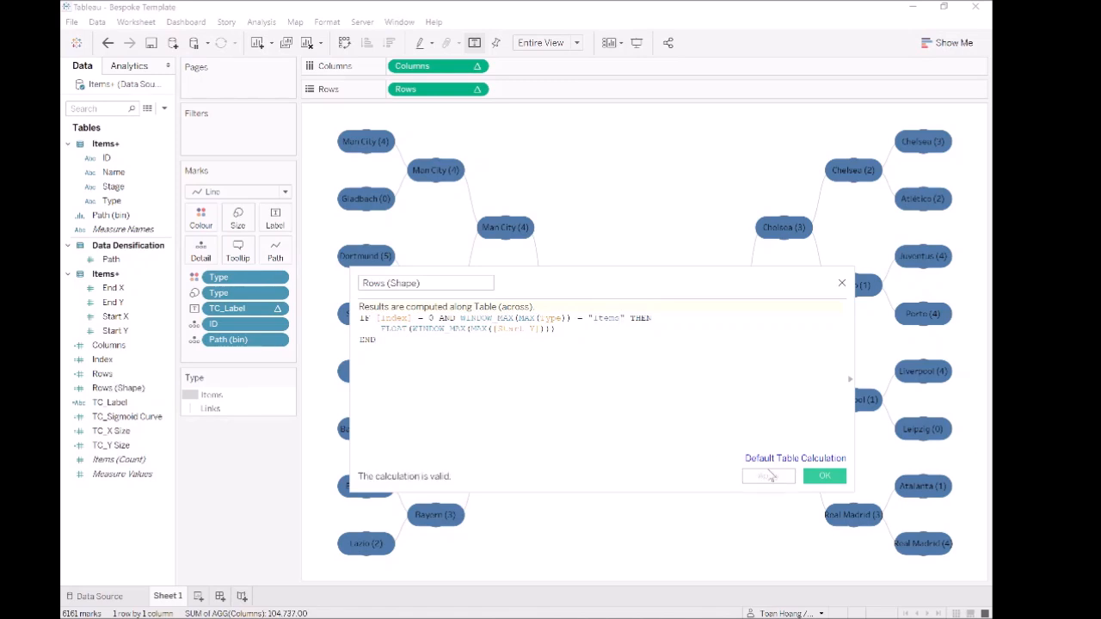
click(824, 476)
drag(126, 392, 541, 89)
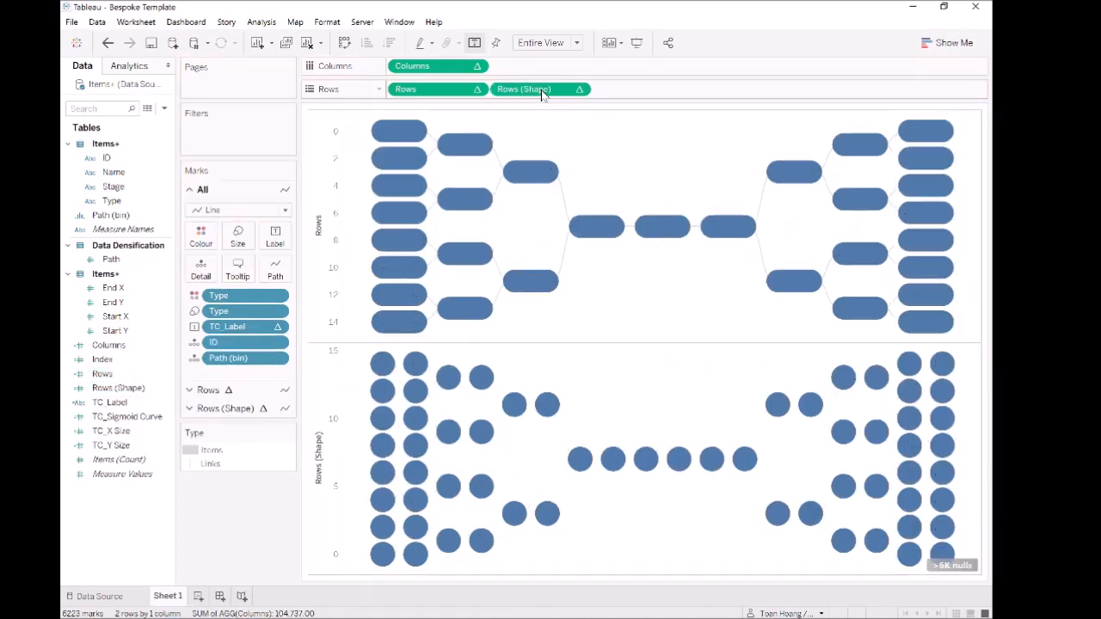
right_click(541, 91)
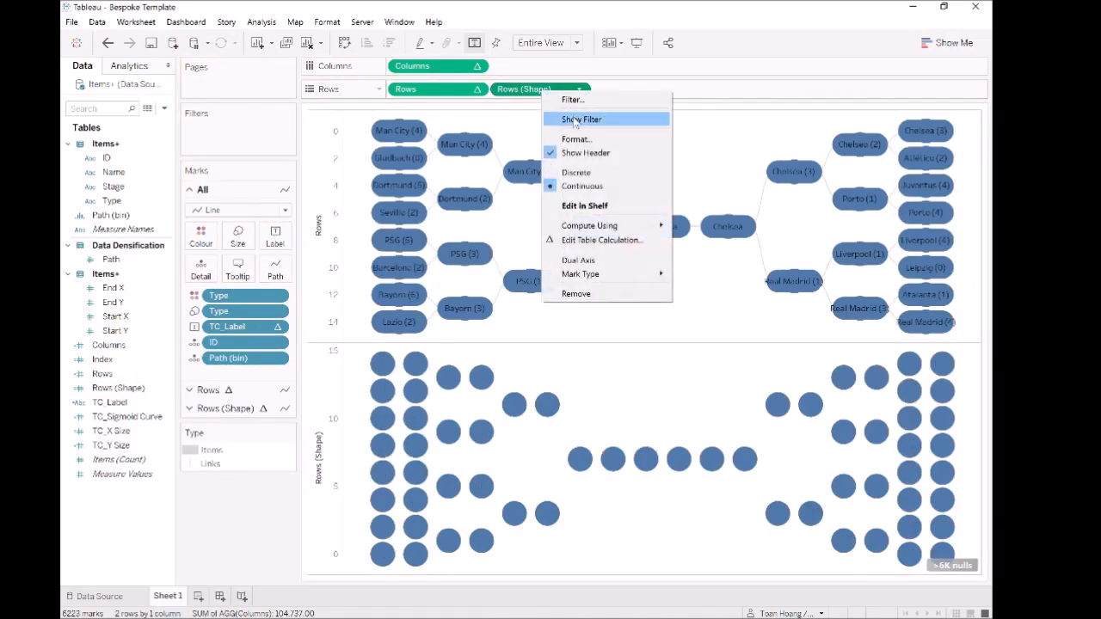
click(713, 275)
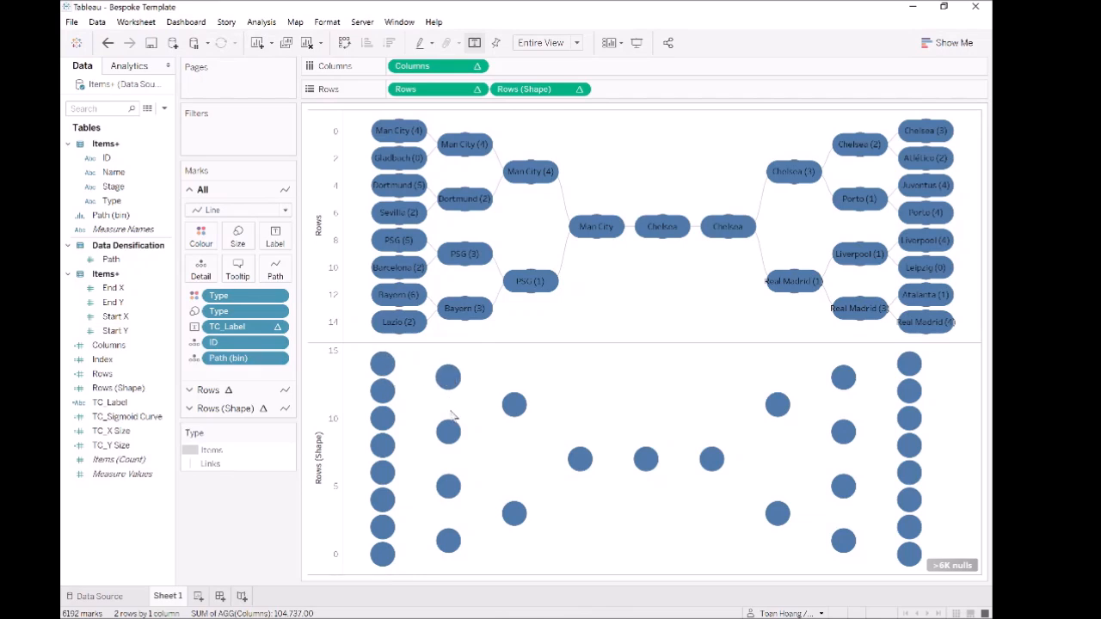
- Set the Rows (Shape) mark type to Shape and remove Type from its colour encoding
click(232, 409)
click(263, 248)
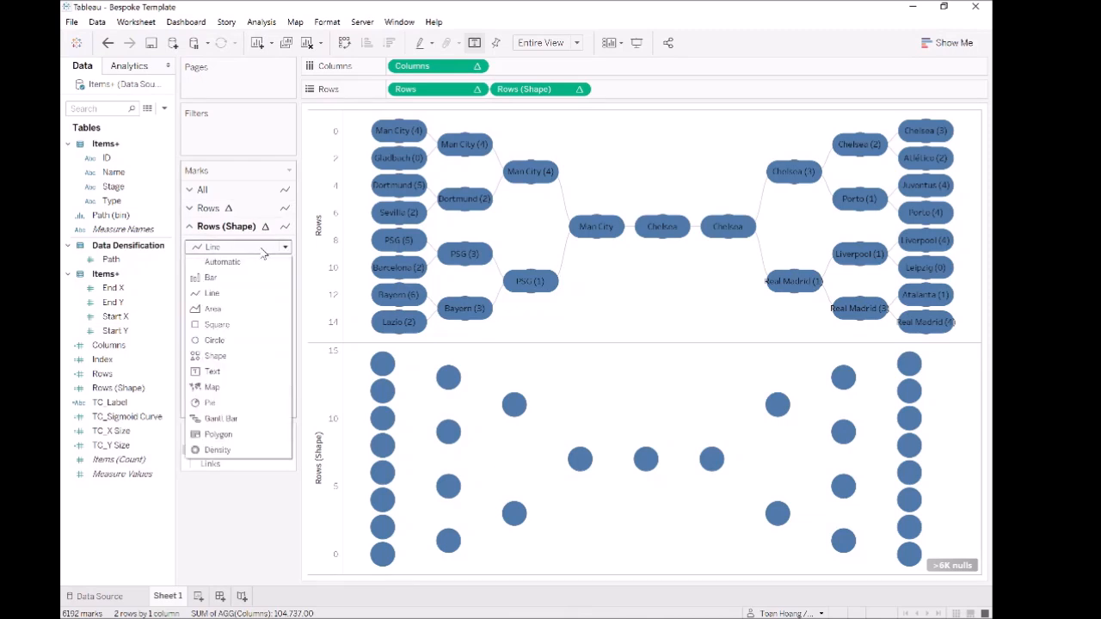
click(239, 357)
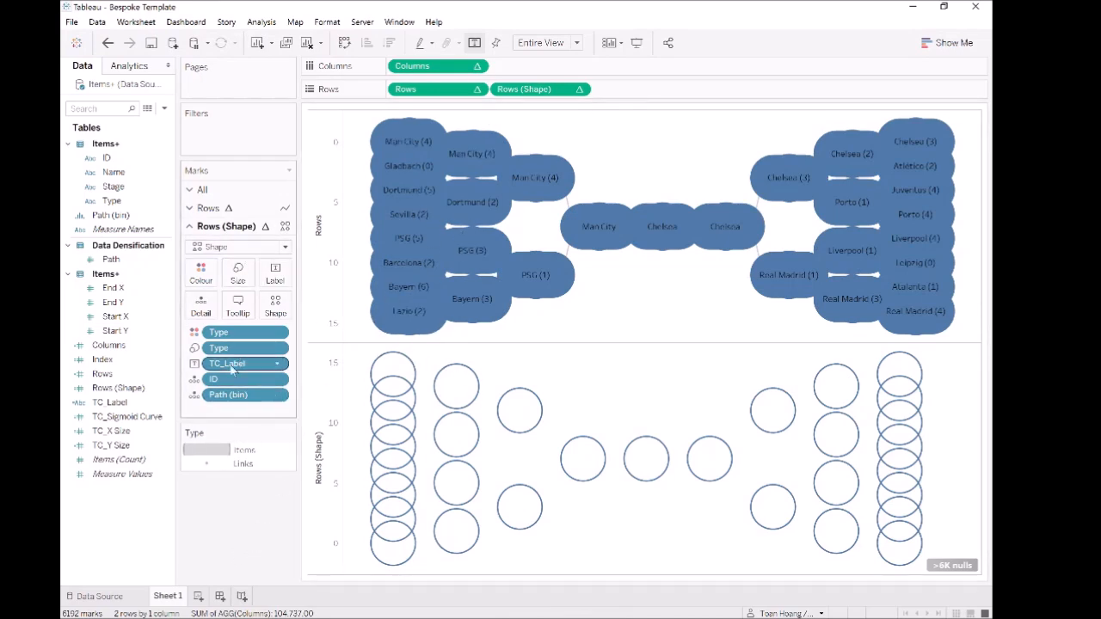
drag(230, 334, 233, 526)
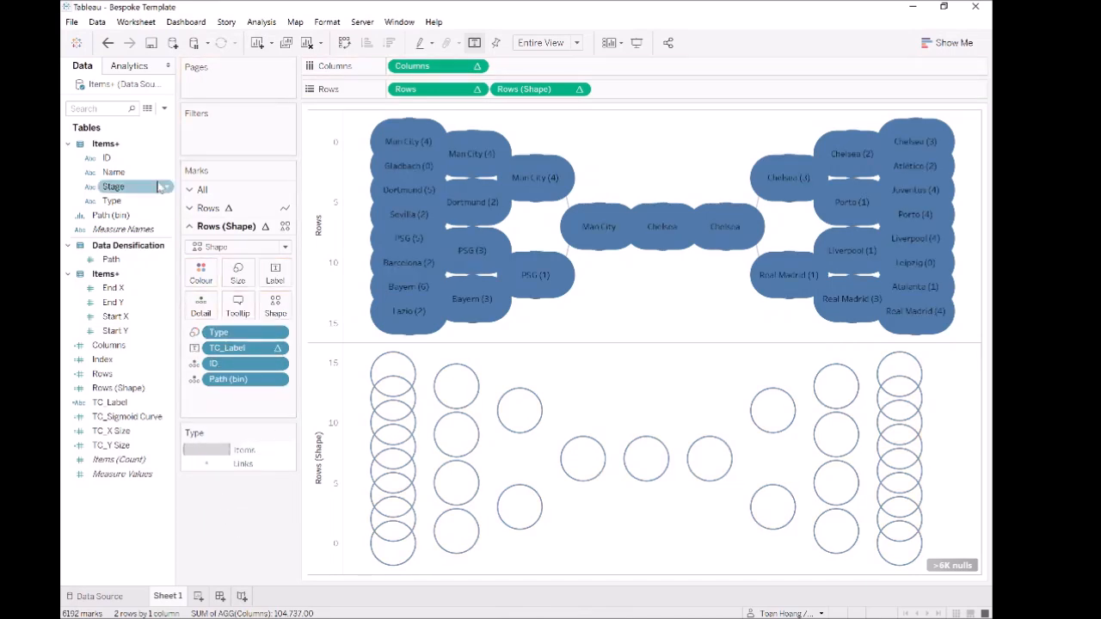
- Assign the Name field to the shape encoding of Rows (Shape), adding all members
click(118, 174)
drag(114, 176, 273, 311)
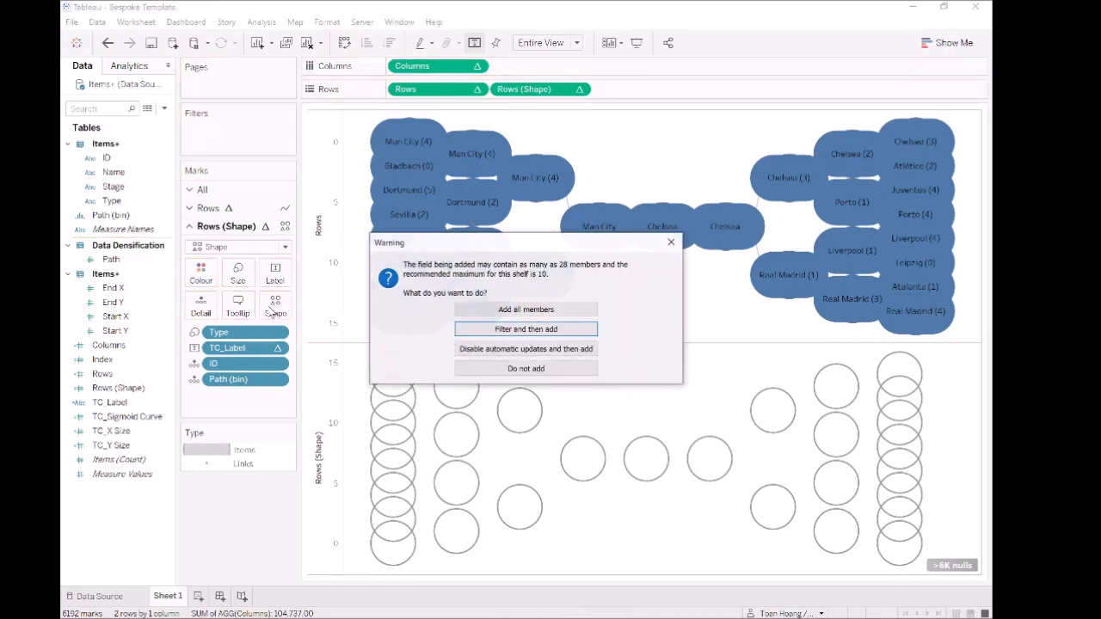
click(526, 310)
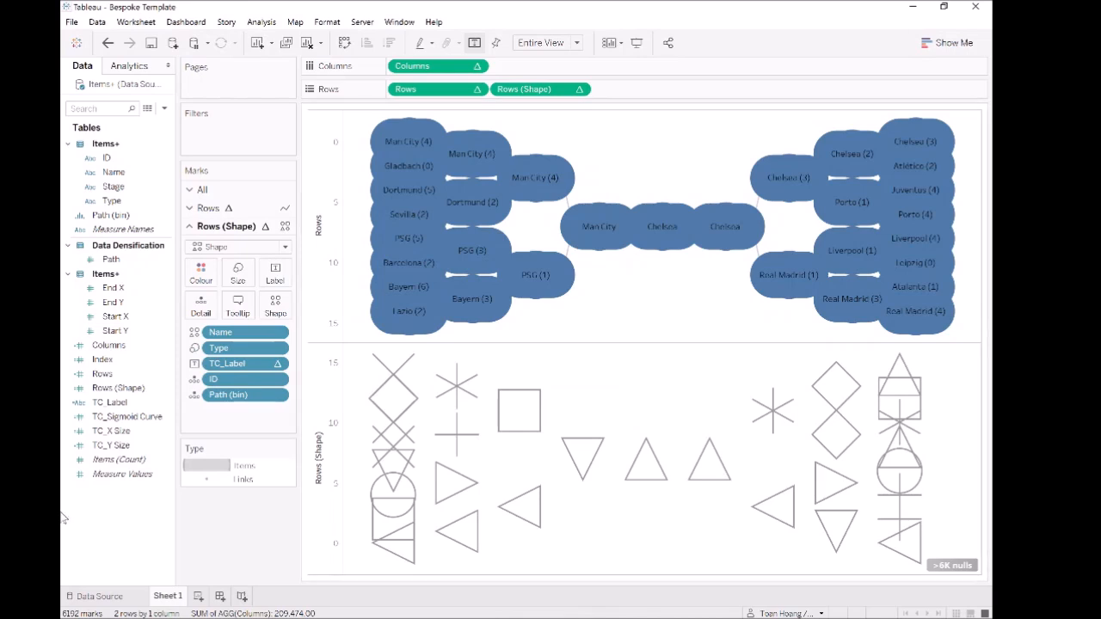
- Open the shape settings for Name and choose the Champions League shape palette
click(276, 306)
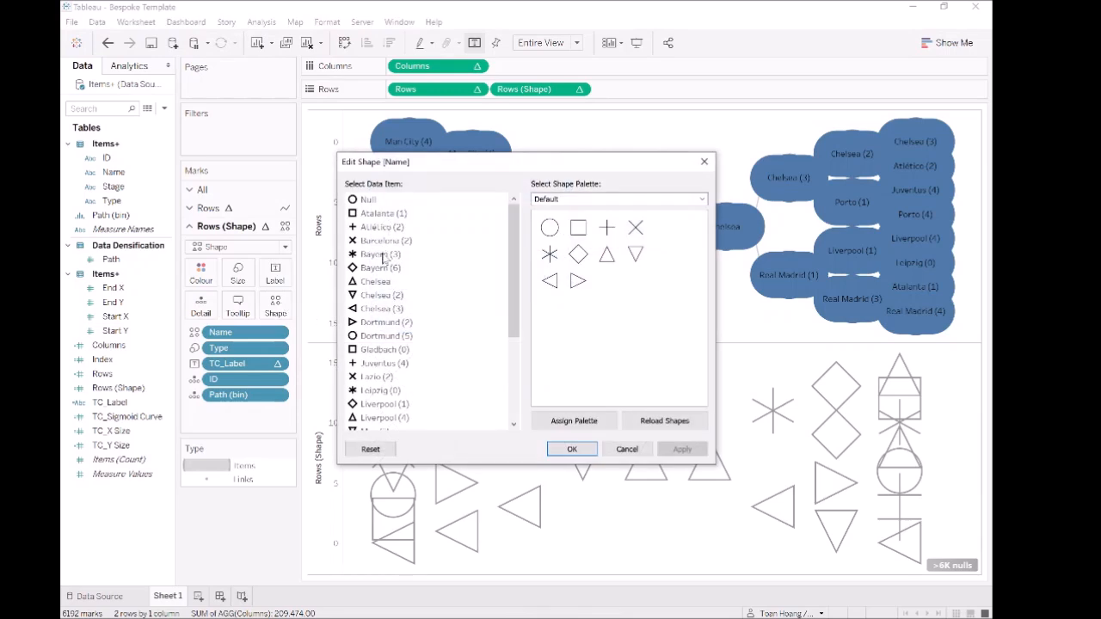
scroll(400, 365, down, 4)
click(600, 199)
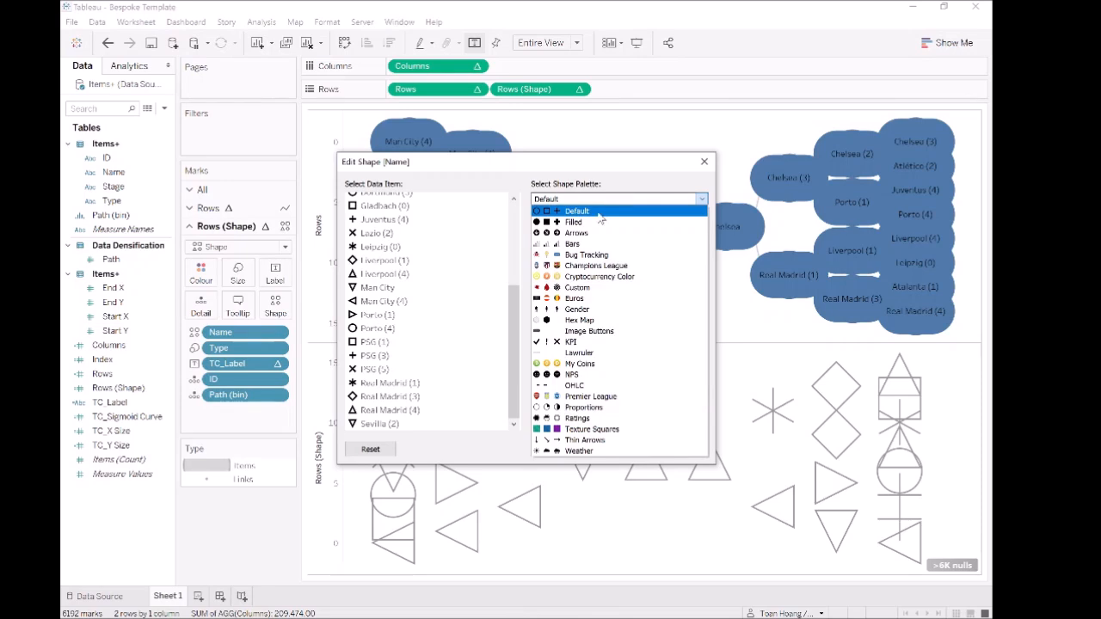
click(602, 265)
- Assign the Atalanta logo to Atalanta (1) and apply it to the chart
scroll(418, 307, up, 4)
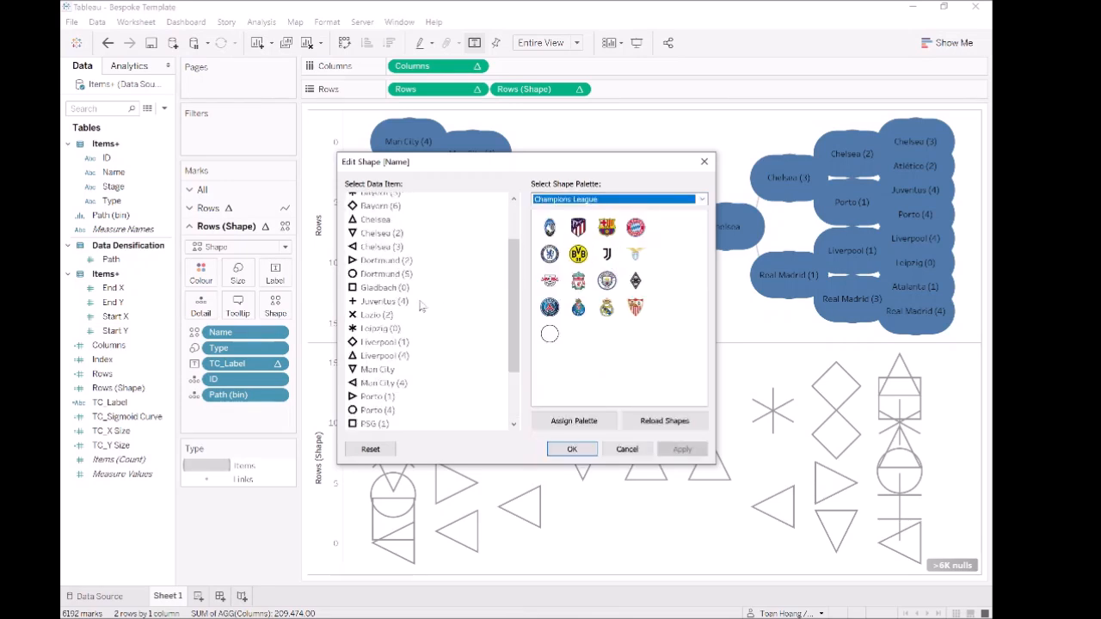
click(385, 213)
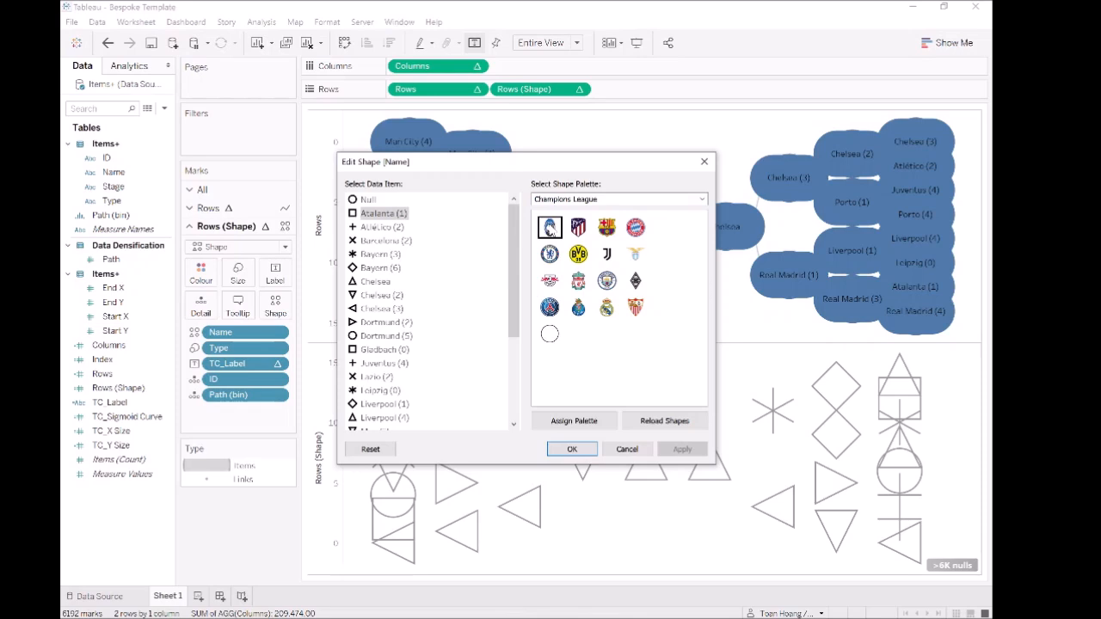
click(549, 227)
click(684, 450)
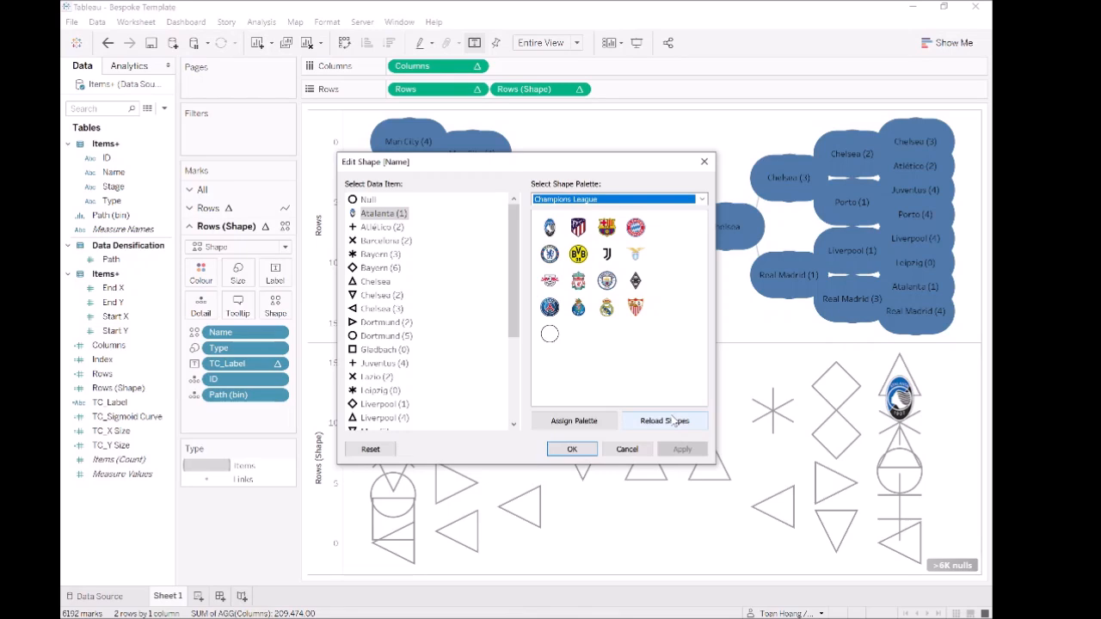
- Assign the matching club logos to Atlético (2), Barcelona (2) and both Bayern entries
click(387, 227)
click(385, 241)
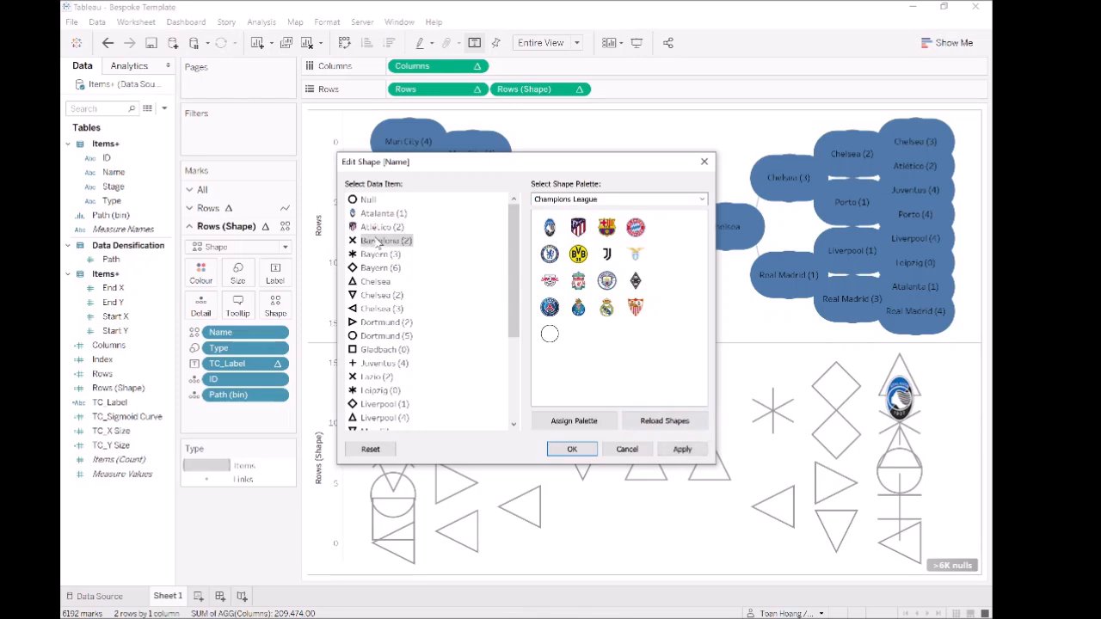
click(606, 227)
click(393, 255)
shift+click(392, 269)
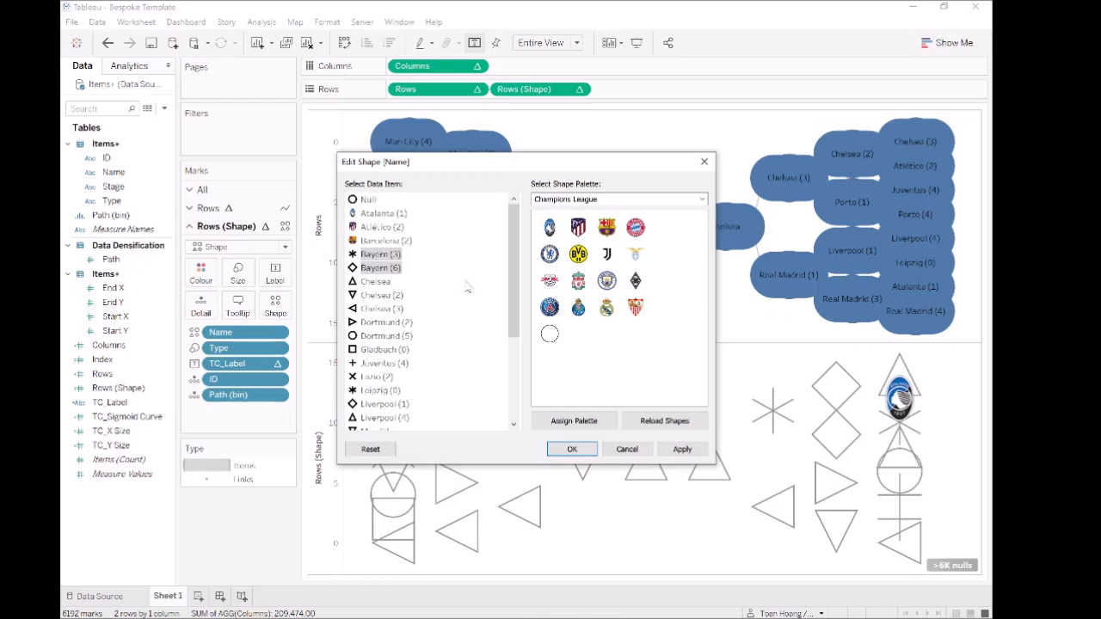
click(634, 227)
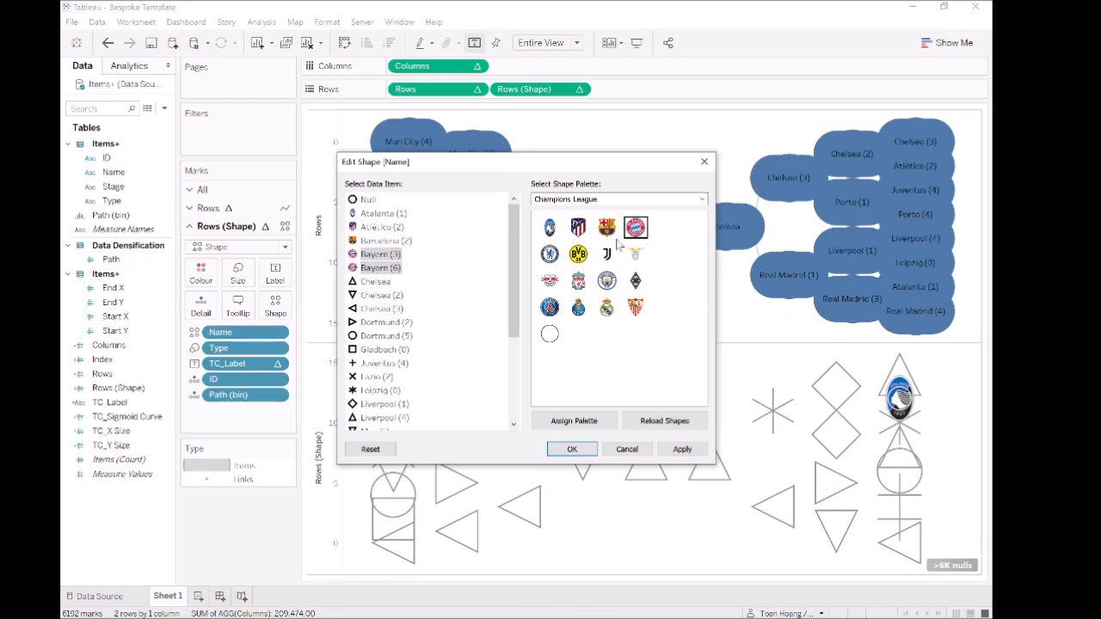
- Assign the Chelsea logo to all three Chelsea entries and the Dortmund logo to both Dortmund entries
click(375, 282)
shift+click(378, 295)
shift+click(377, 309)
click(550, 253)
click(404, 323)
shift+click(399, 336)
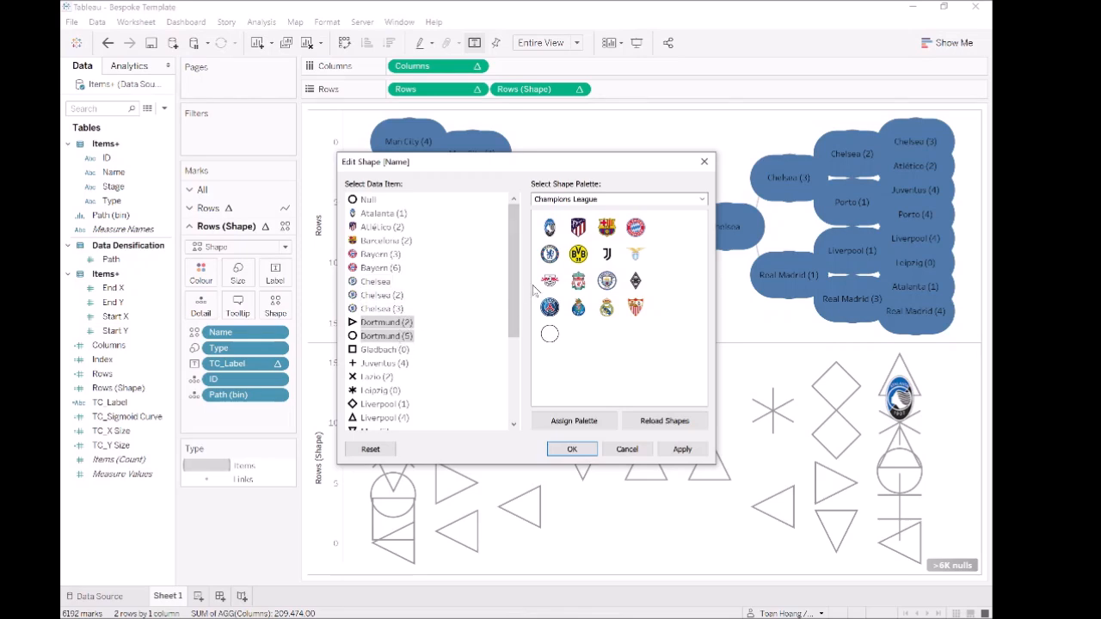
click(578, 254)
- Assign the matching club logos to Gladbach (0), Juventus (4), Lazio (2) and Leipzig (0)
click(397, 351)
click(634, 280)
click(396, 363)
click(606, 254)
scroll(403, 356, down, 4)
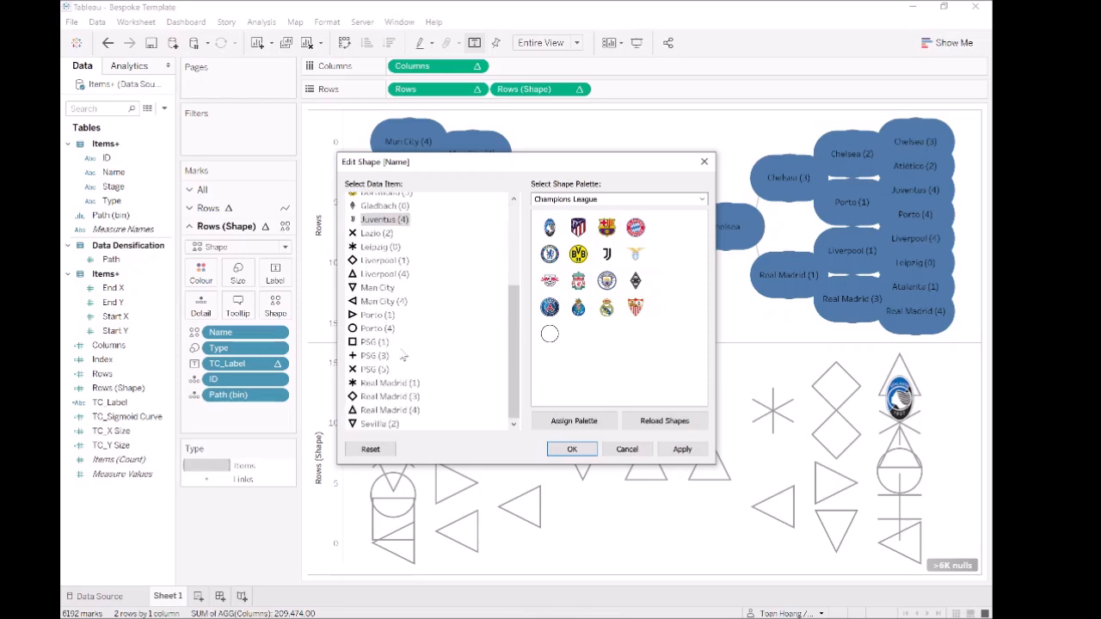
click(388, 233)
click(635, 254)
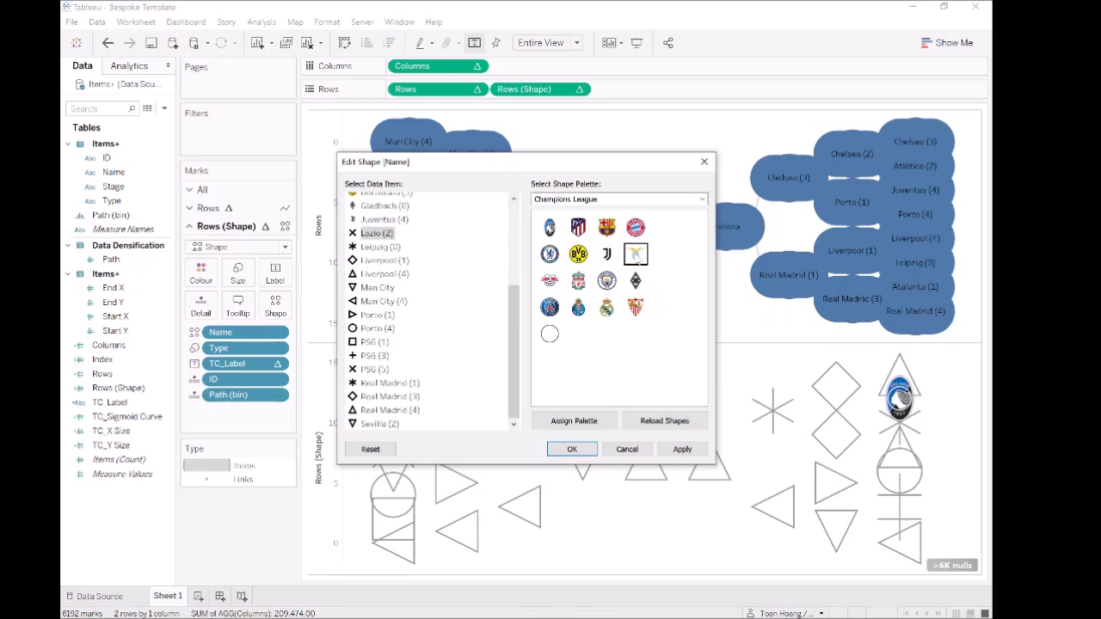
click(380, 247)
click(550, 281)
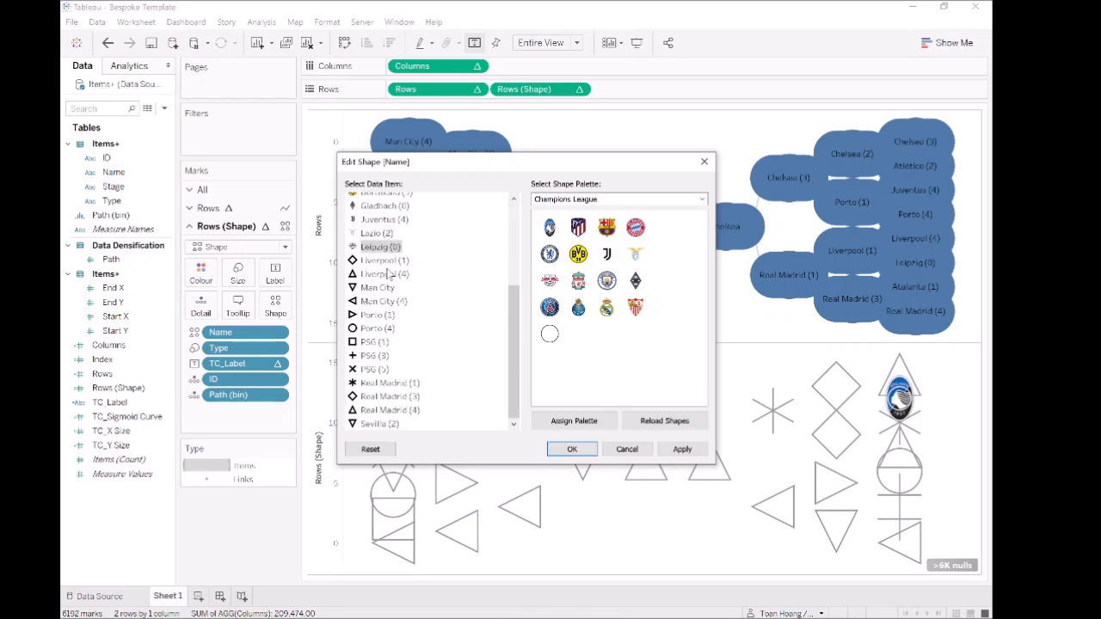
- Assign the Liverpool logo to both Liverpool entries and the Man City logo to both Man City entries
click(387, 260)
shift+click(386, 274)
click(578, 280)
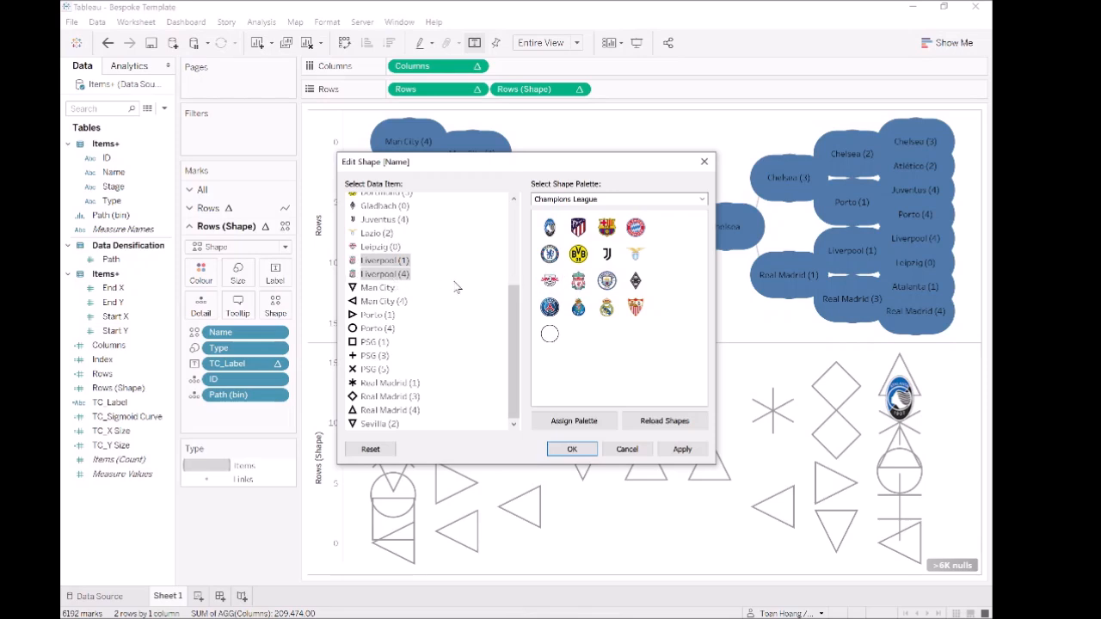
click(377, 287)
shift+click(382, 301)
click(606, 280)
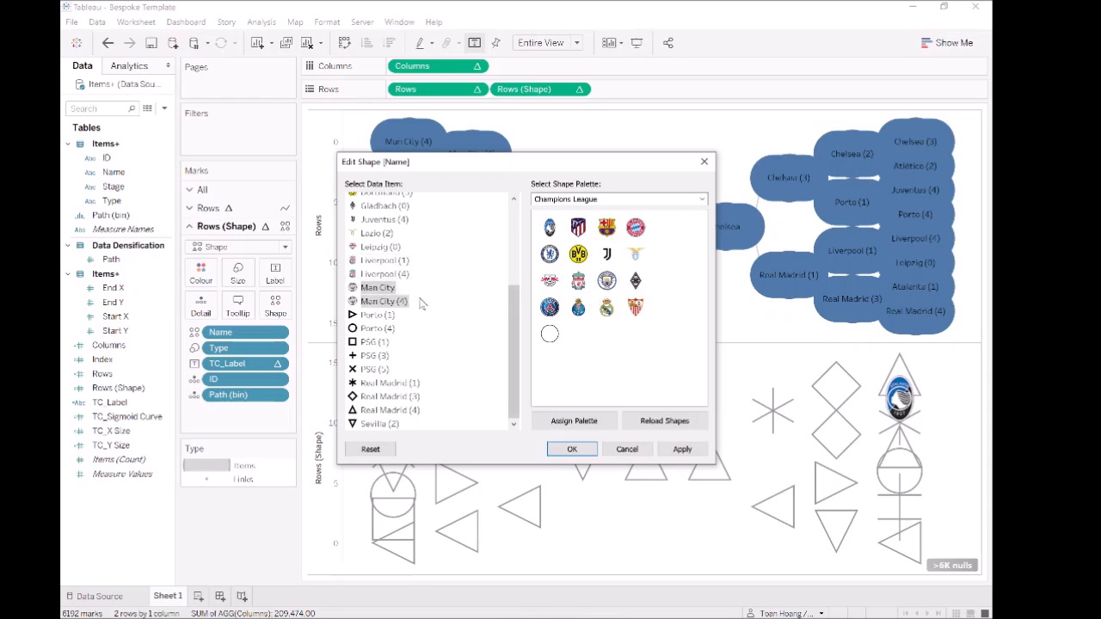
- Assign the Porto logo to both Porto entries and the PSG logo to all three PSG entries
click(392, 315)
shift+click(377, 328)
click(578, 307)
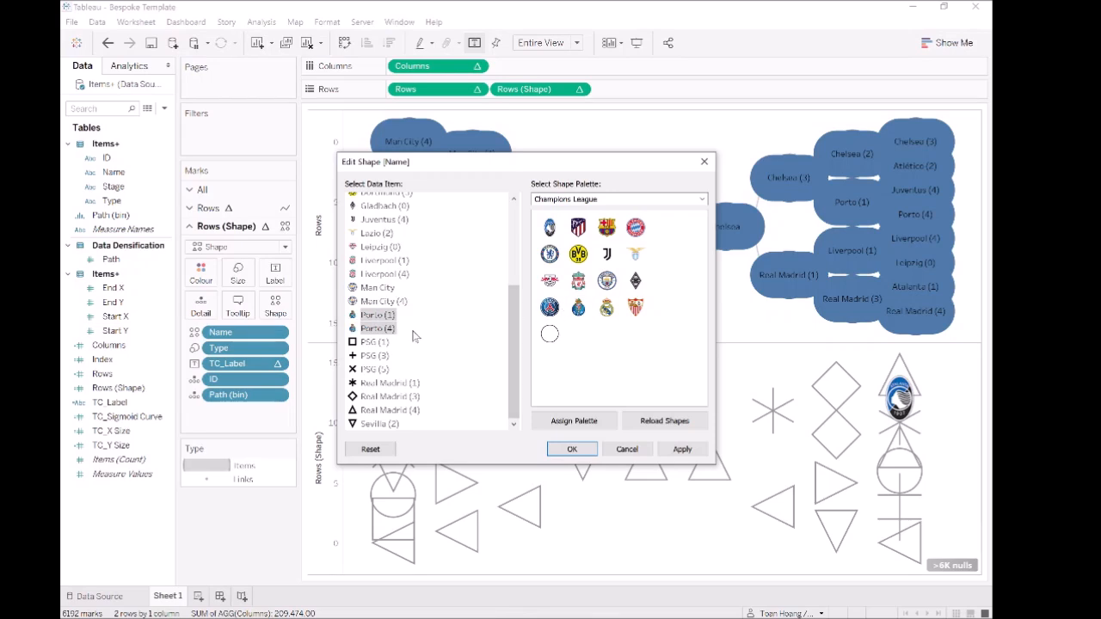
click(384, 342)
shift+click(375, 355)
shift+click(375, 369)
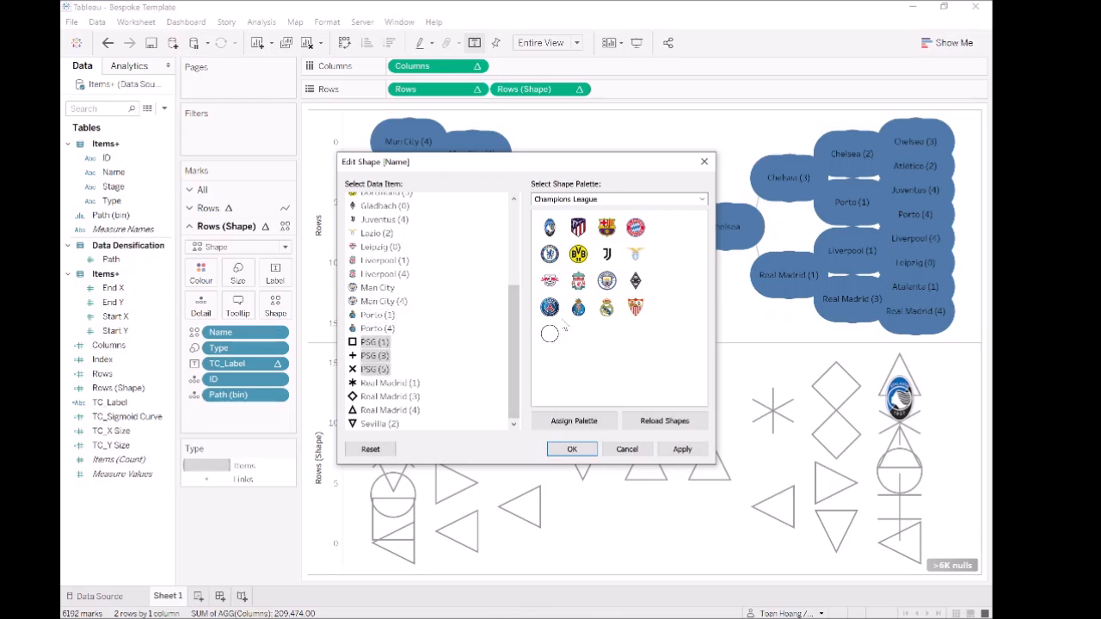
click(549, 307)
- Assign the matching logos to the three Real Madrid entries and Sevilla (2), and apply the shapes to the chart
click(414, 384)
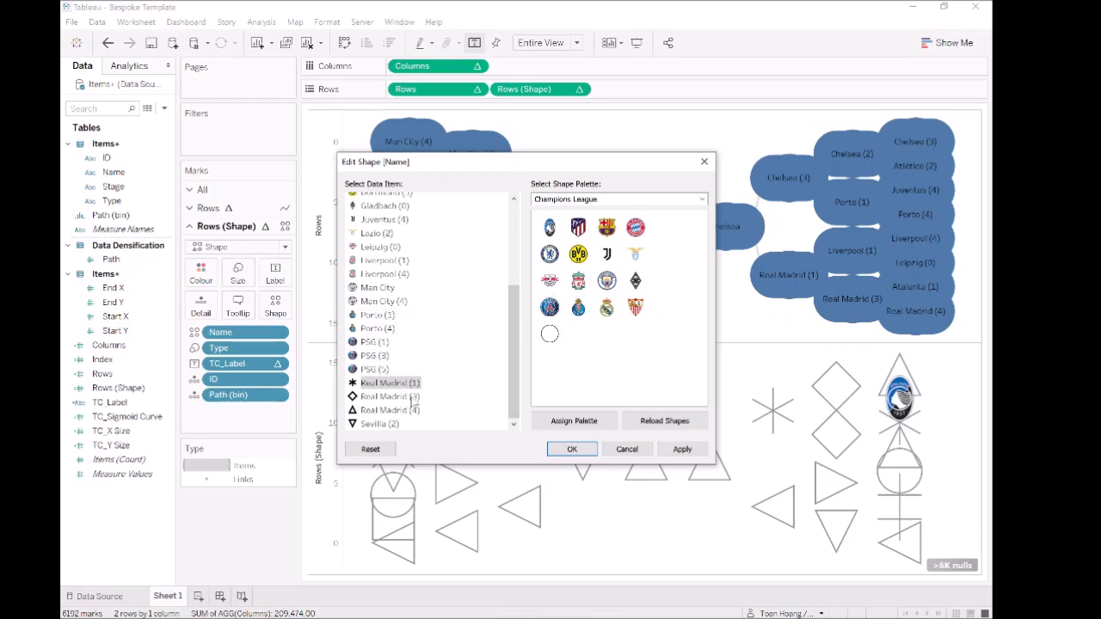
shift+click(413, 397)
shift+click(415, 410)
click(606, 307)
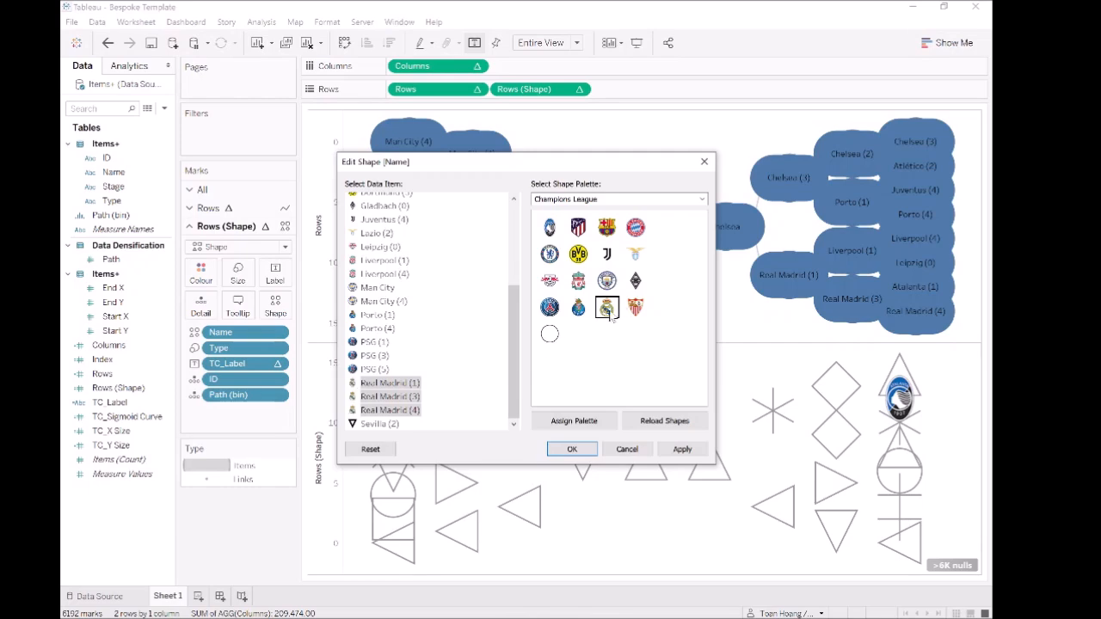
click(391, 424)
click(635, 307)
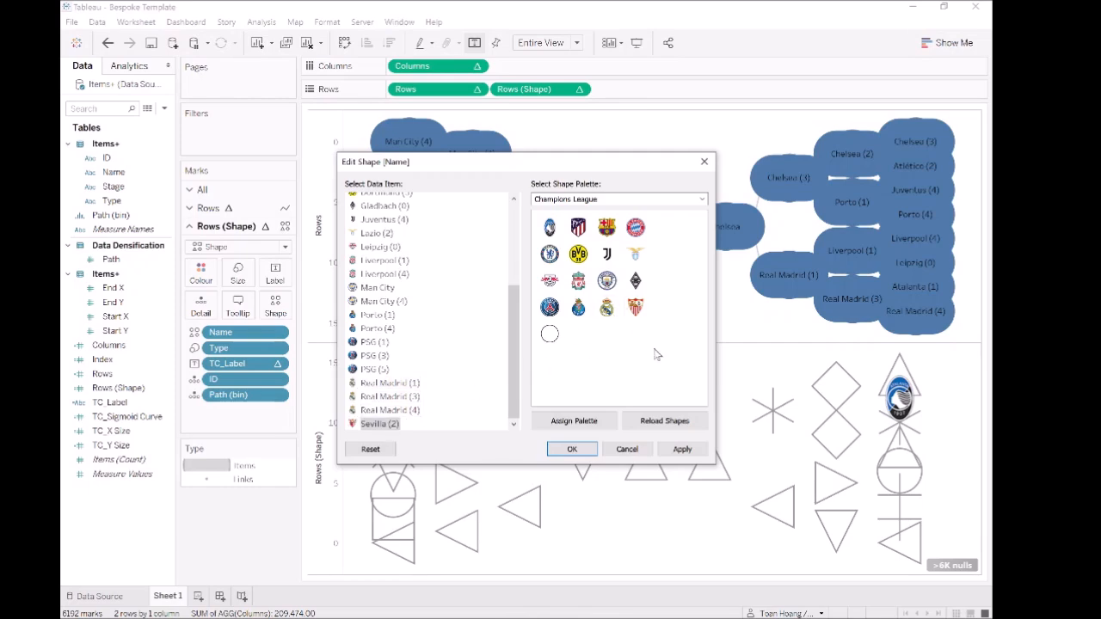
click(682, 449)
click(572, 449)
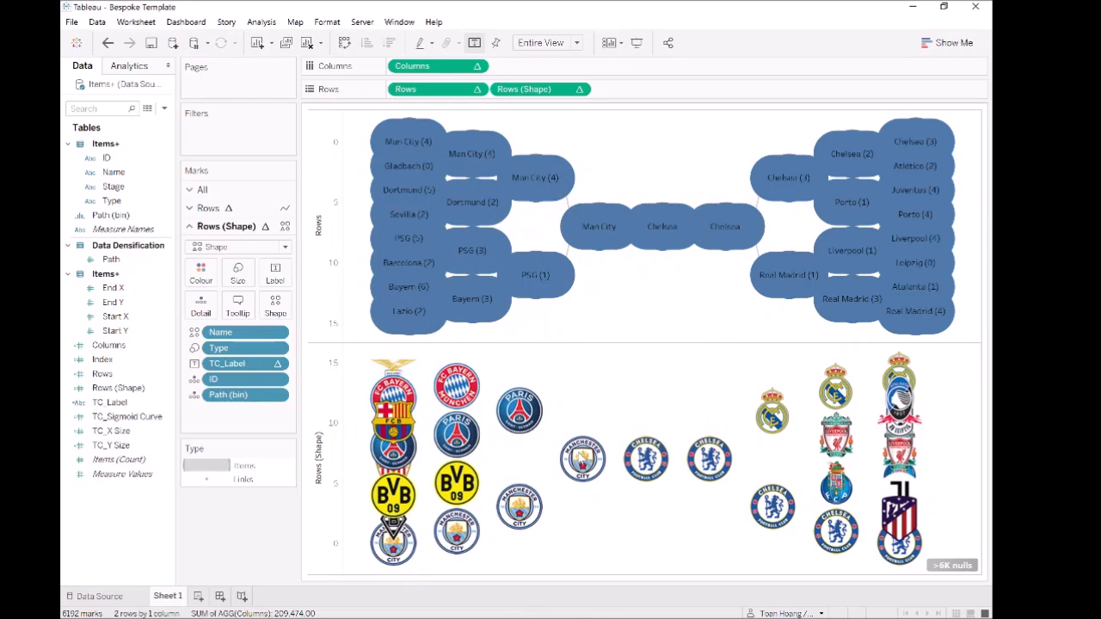
- Adjust the mark size of Rows (Shape) so the club logos are small enough not to overlap
click(241, 275)
drag(274, 308, 277, 311)
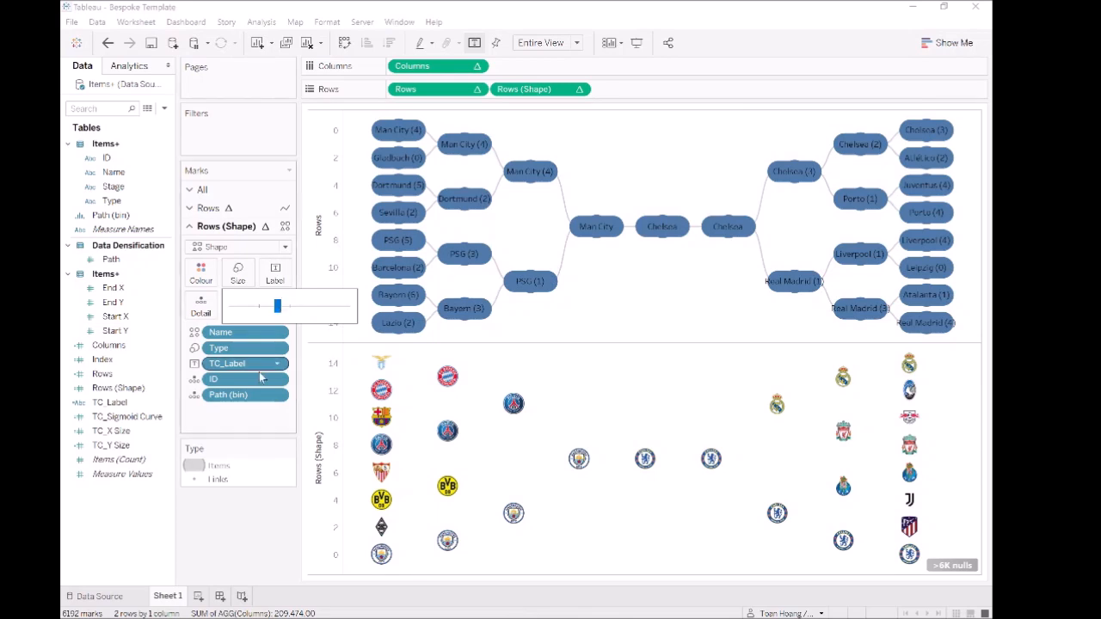
click(236, 549)
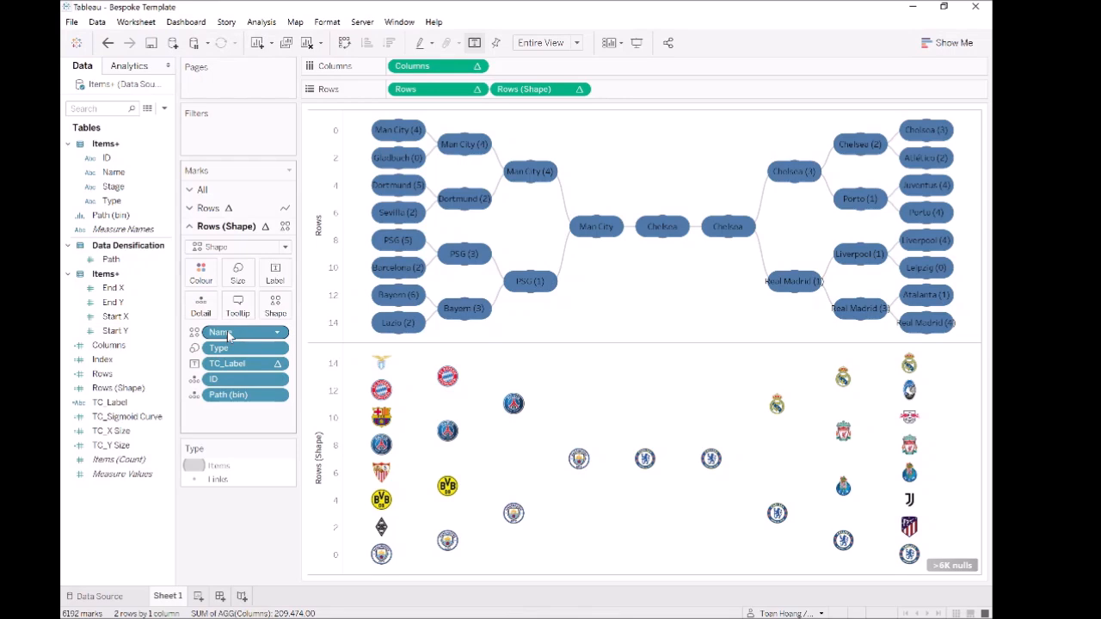
- Replace TC_Label with Name as the Rows (Shape) label and align it Middle Right
drag(235, 367, 255, 533)
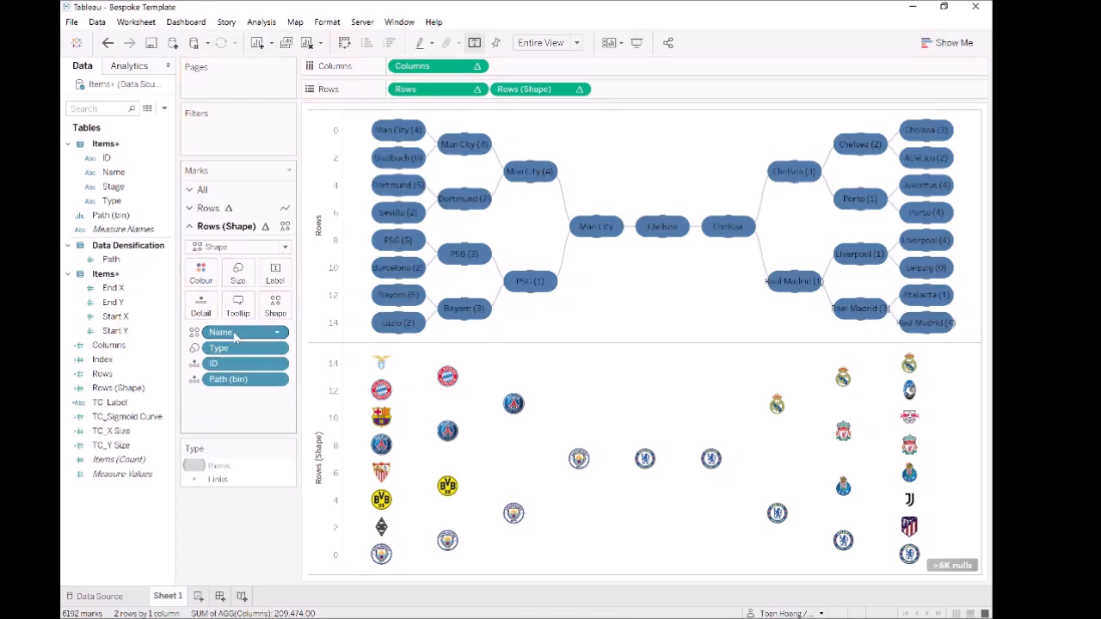
drag(225, 337, 275, 271)
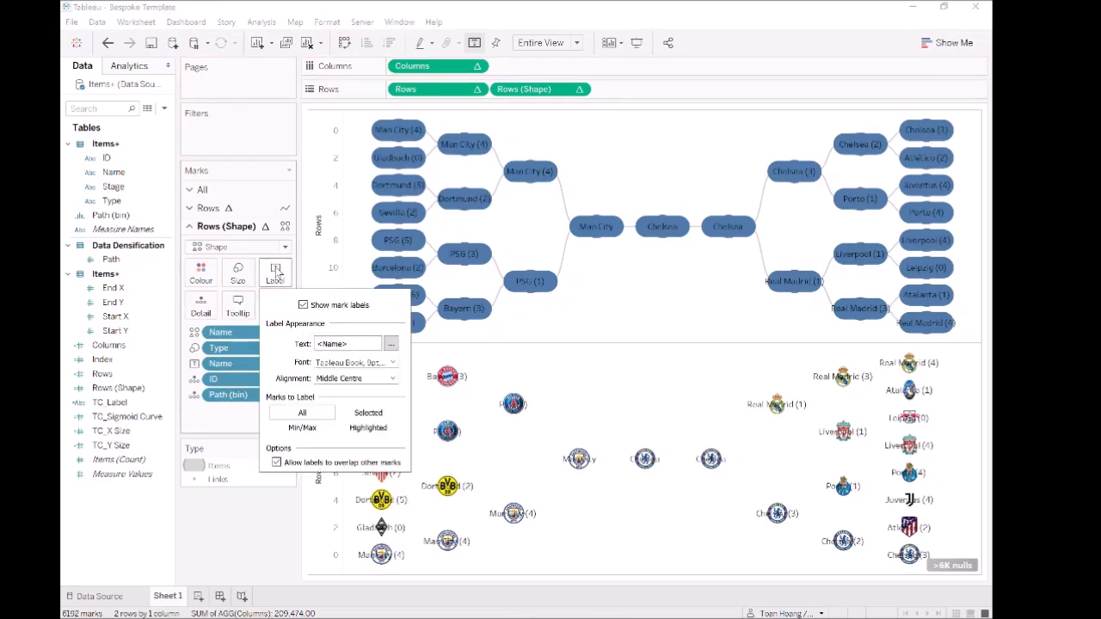
click(335, 380)
click(366, 432)
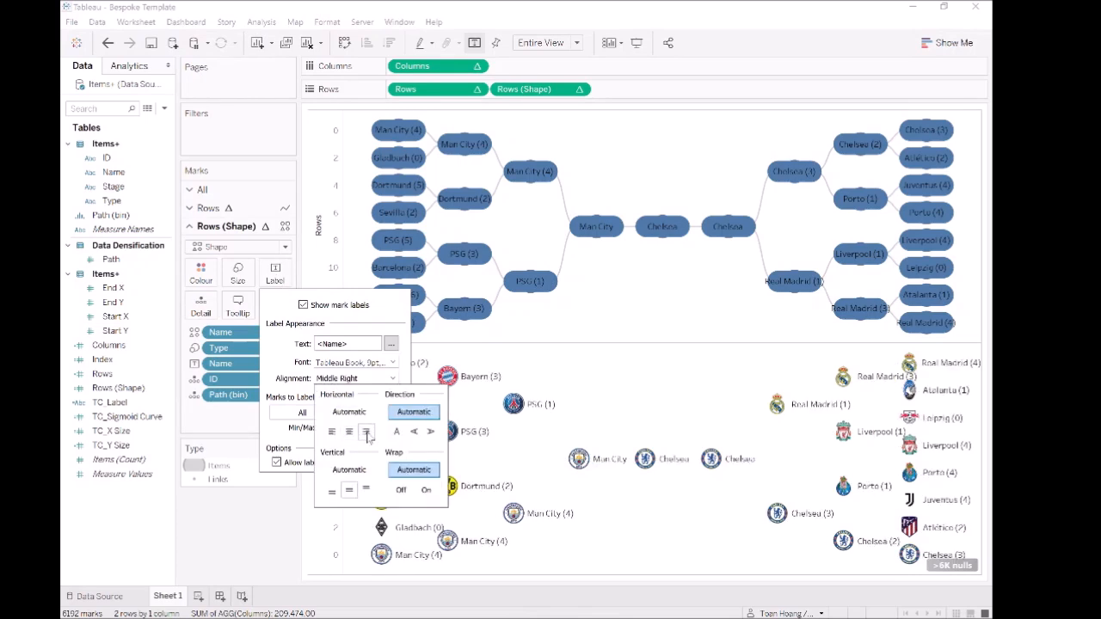
click(241, 537)
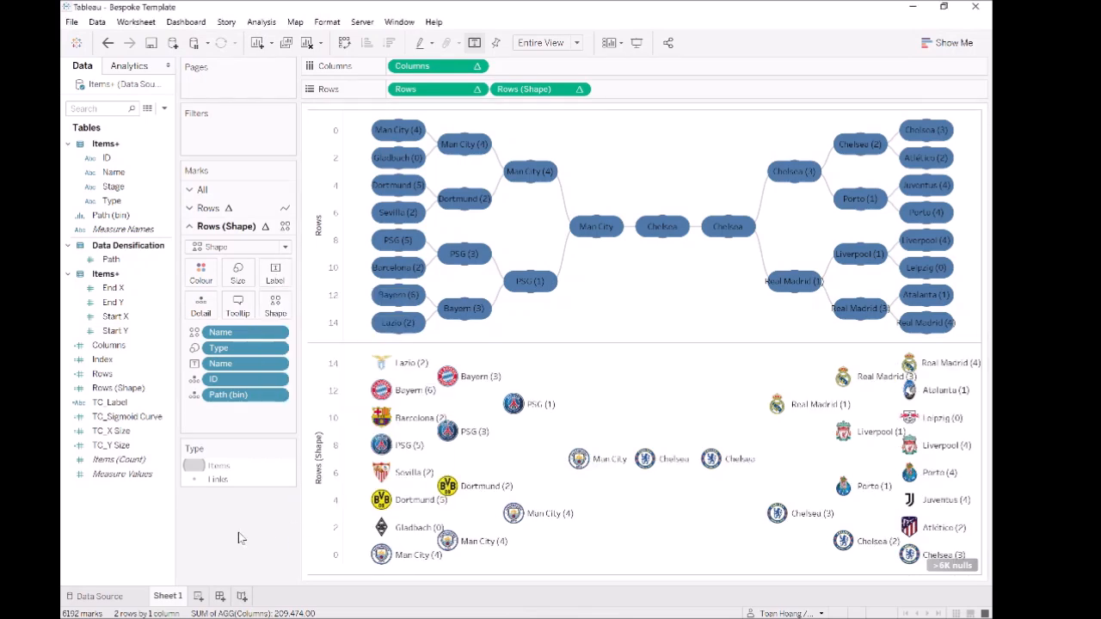
- Remove TC_Label from the Rows marks and combine Rows and Rows (Shape) as a dual axis
click(244, 211)
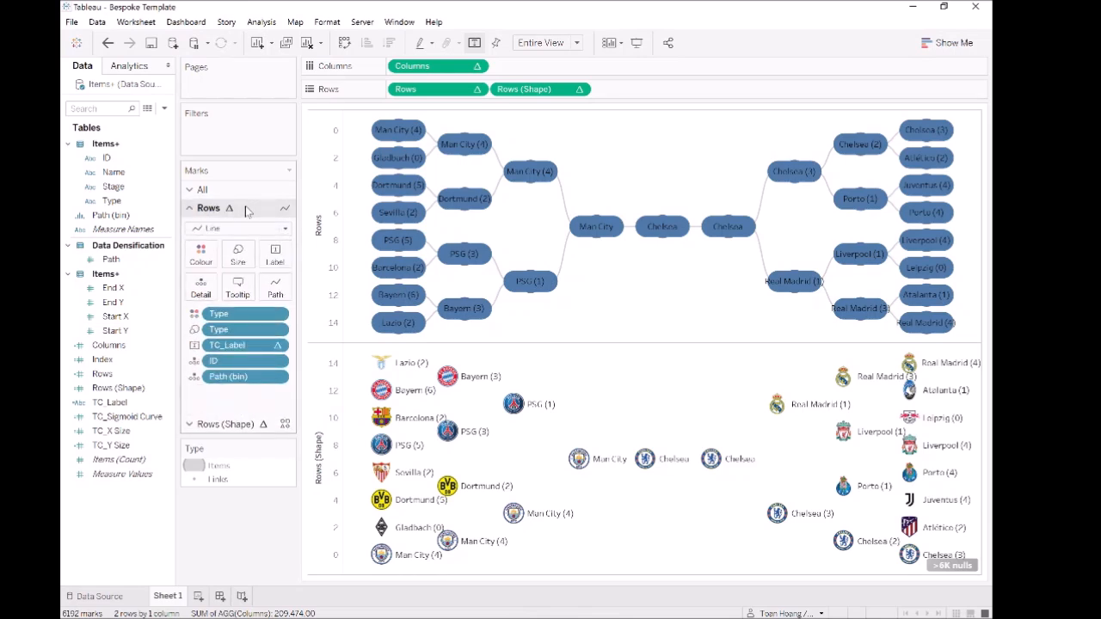
drag(258, 344, 248, 535)
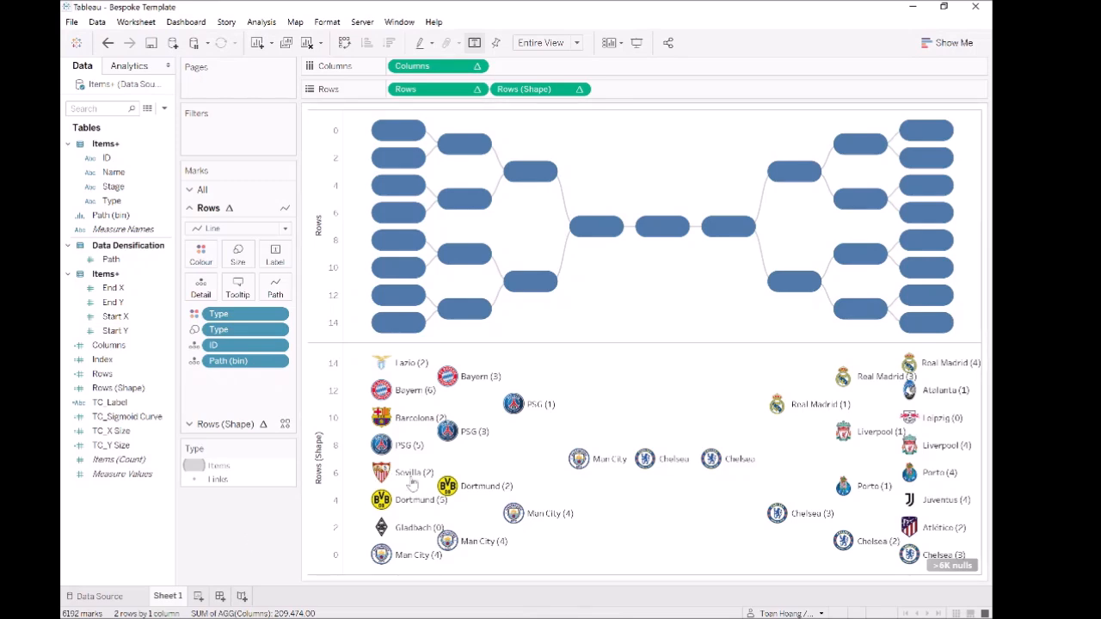
right_click(545, 92)
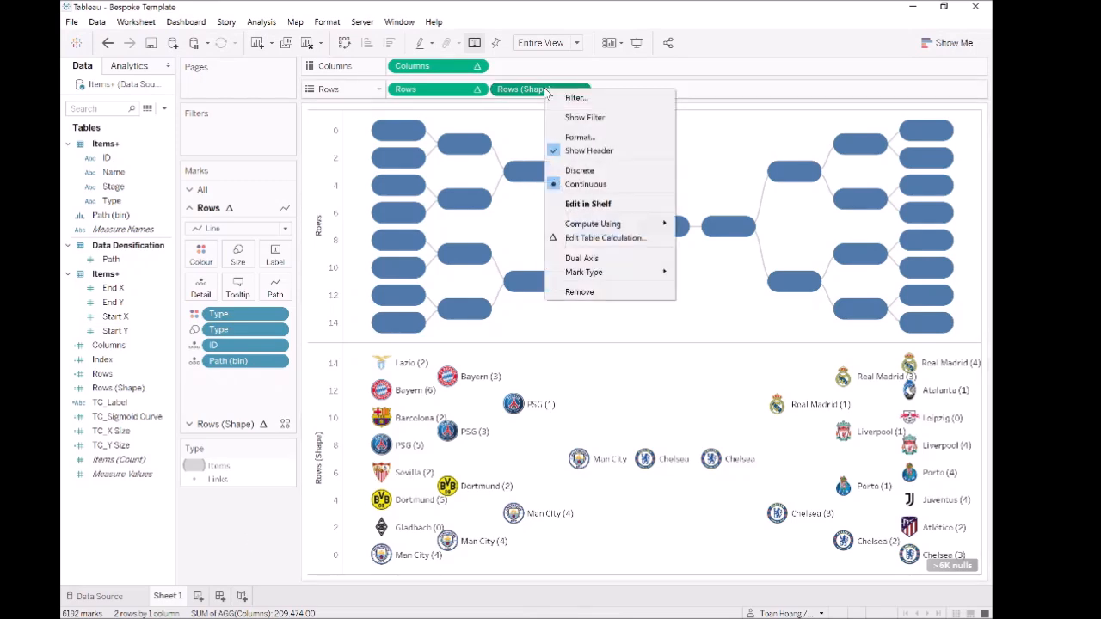
click(585, 260)
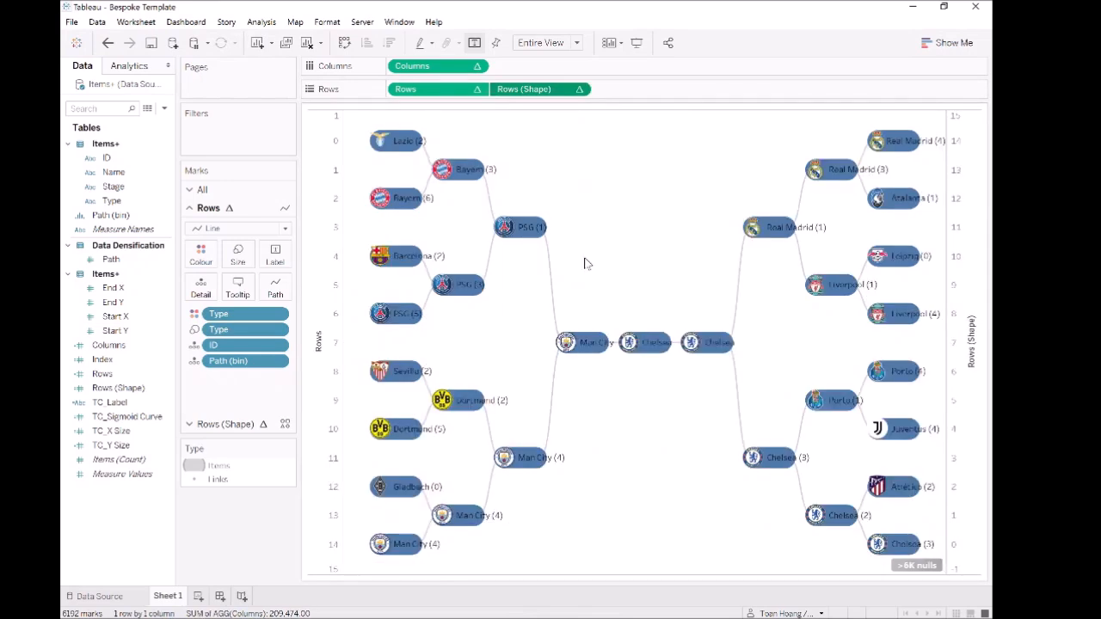
- Synchronise the Rows (Shape) axis with the Rows axis and hide the axis headers
right_click(963, 147)
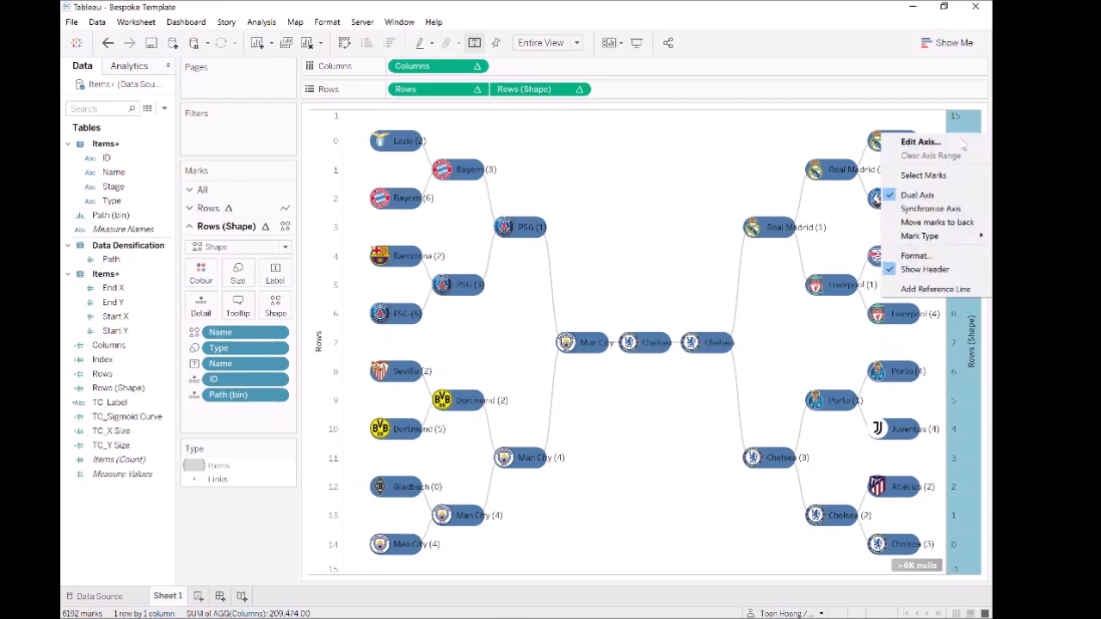
click(937, 208)
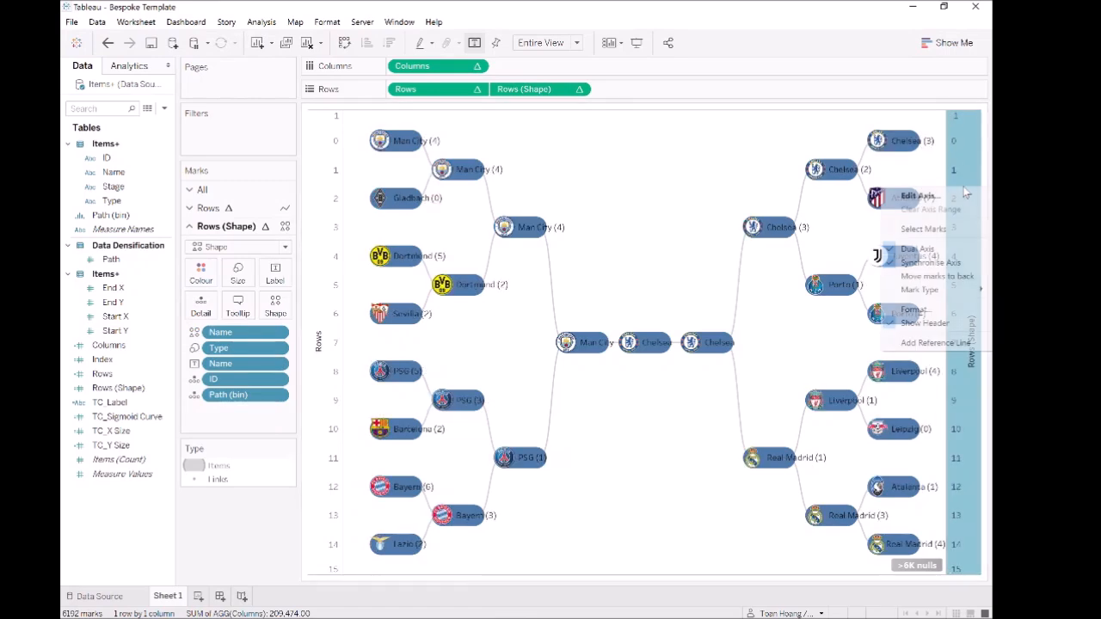
click(930, 324)
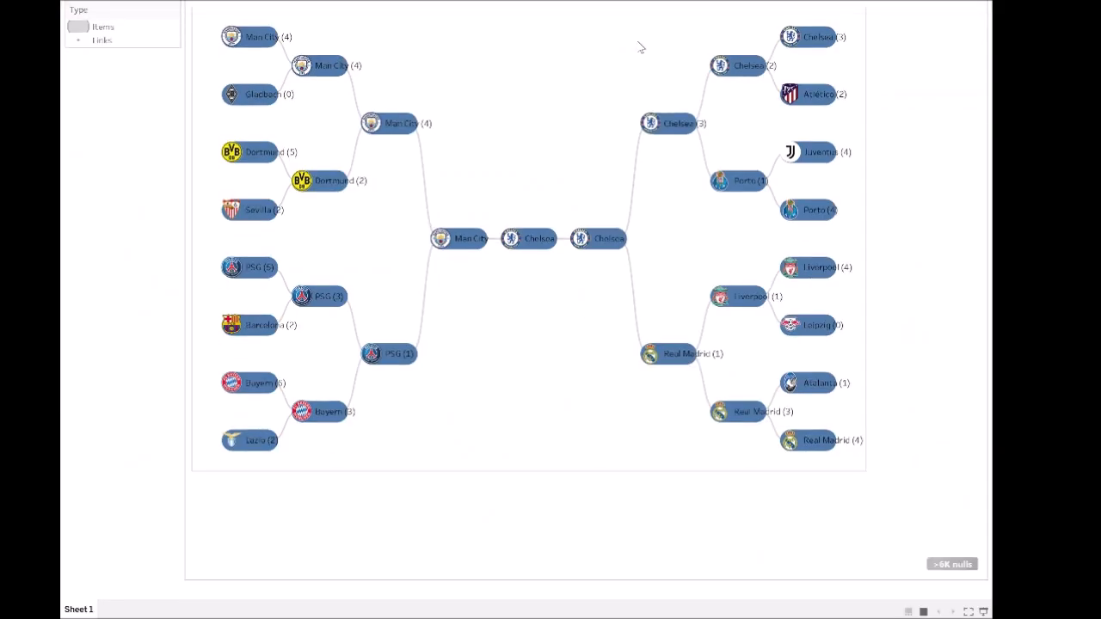
- Hide the Type size legend card in presentation mode and return to the normal worksheet view
click(172, 9)
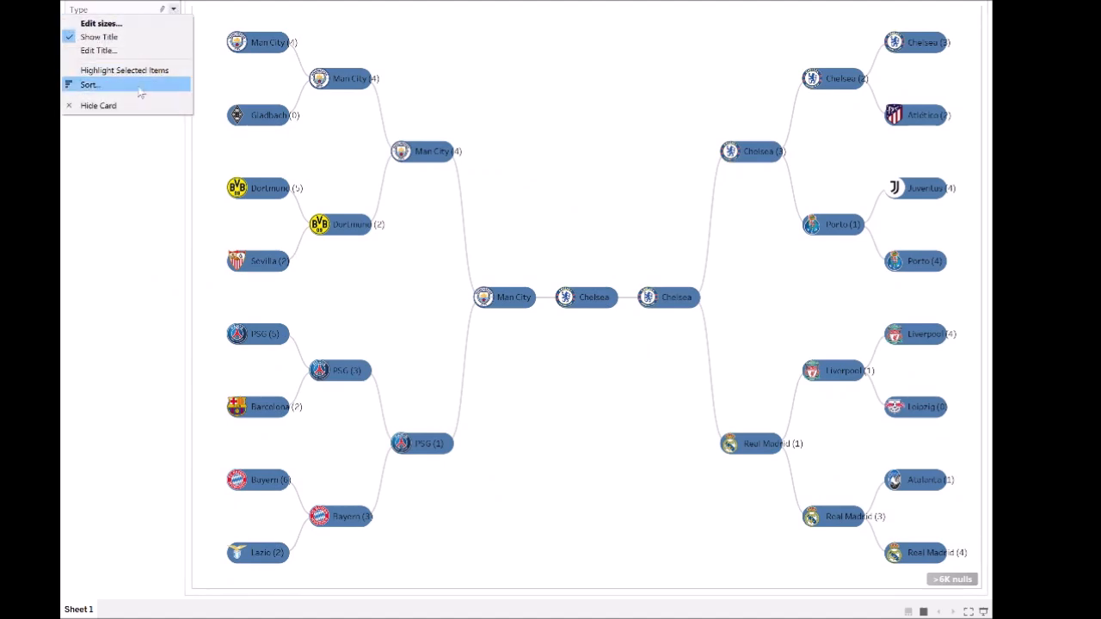
click(133, 104)
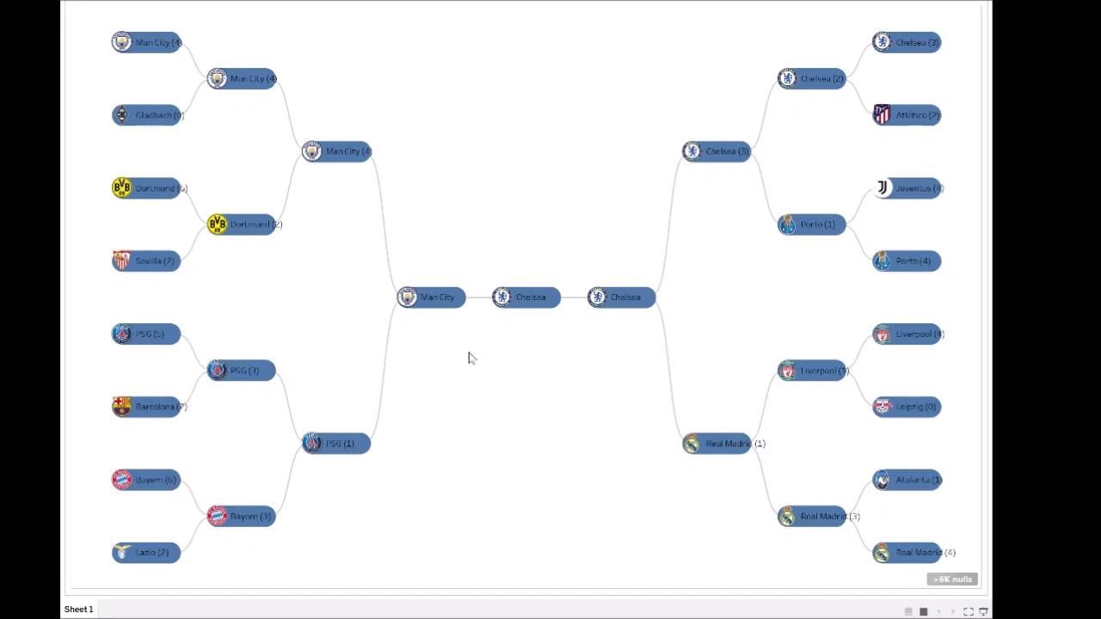
key(Escape)
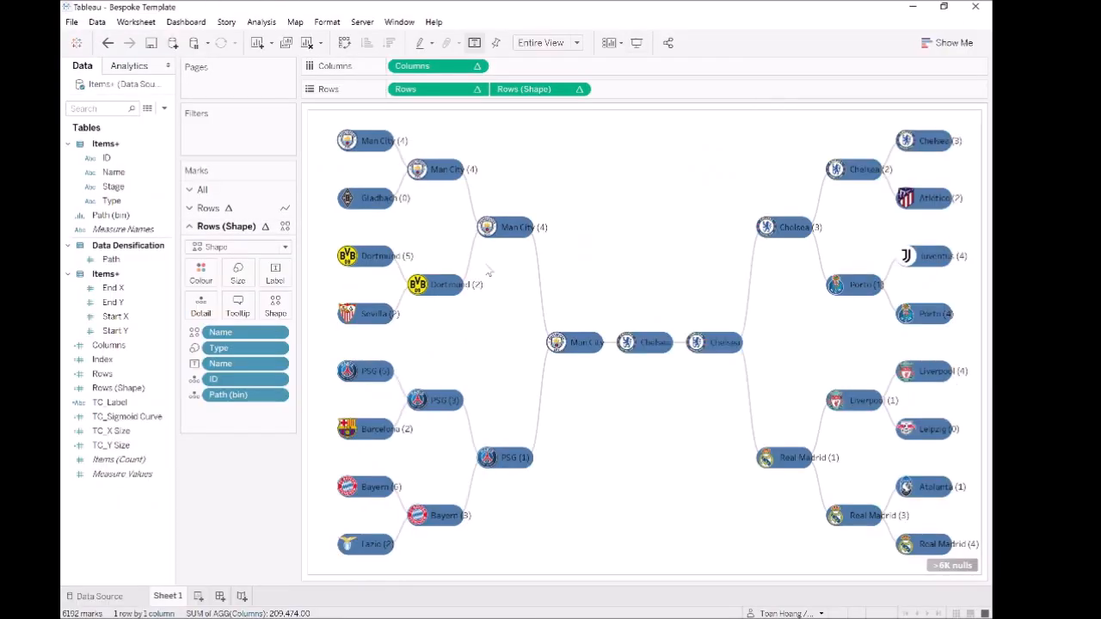
- Reduce the font size of the Name labels on the Rows (Shape) marks
click(273, 276)
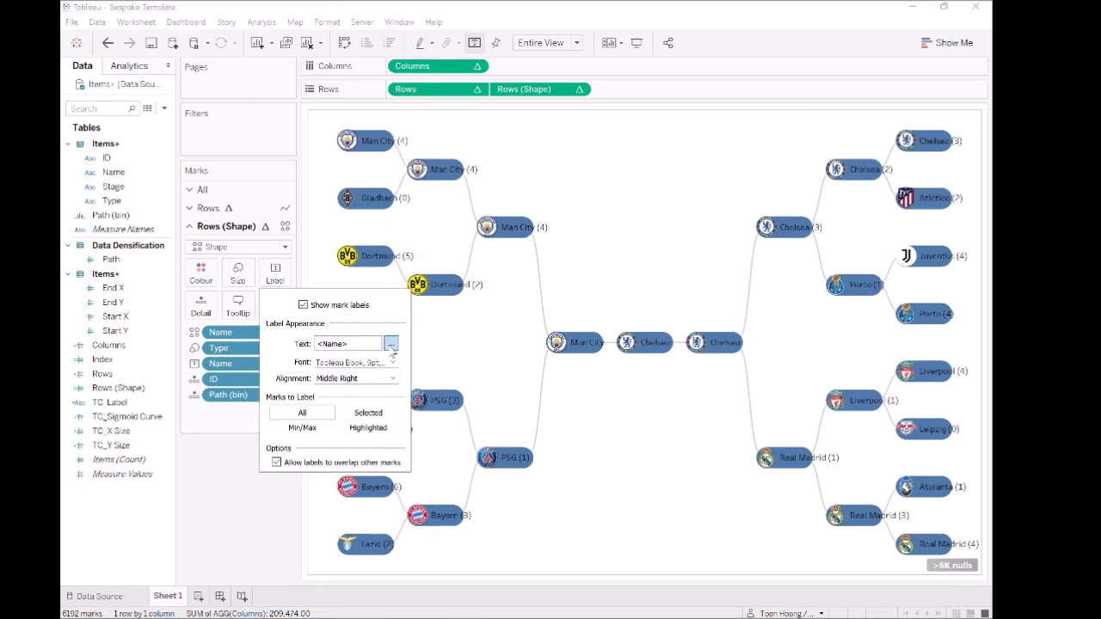
click(392, 362)
click(347, 398)
click(331, 427)
click(267, 490)
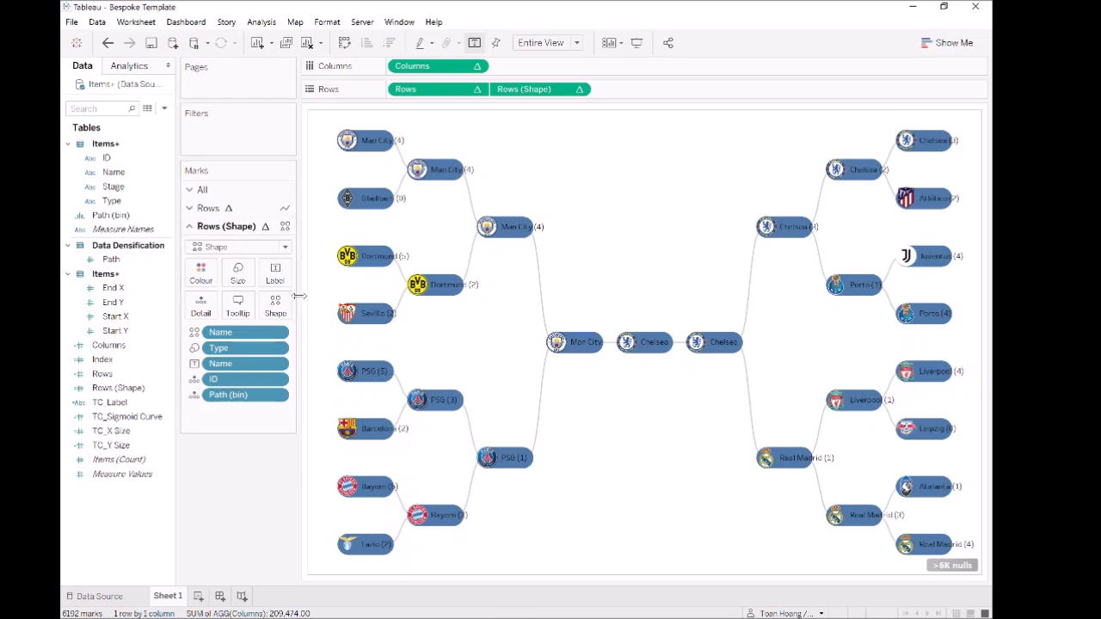
- Format the worksheet borders, setting the pane and header lines of both the row divider and the column divider to None
right_click(591, 168)
click(651, 240)
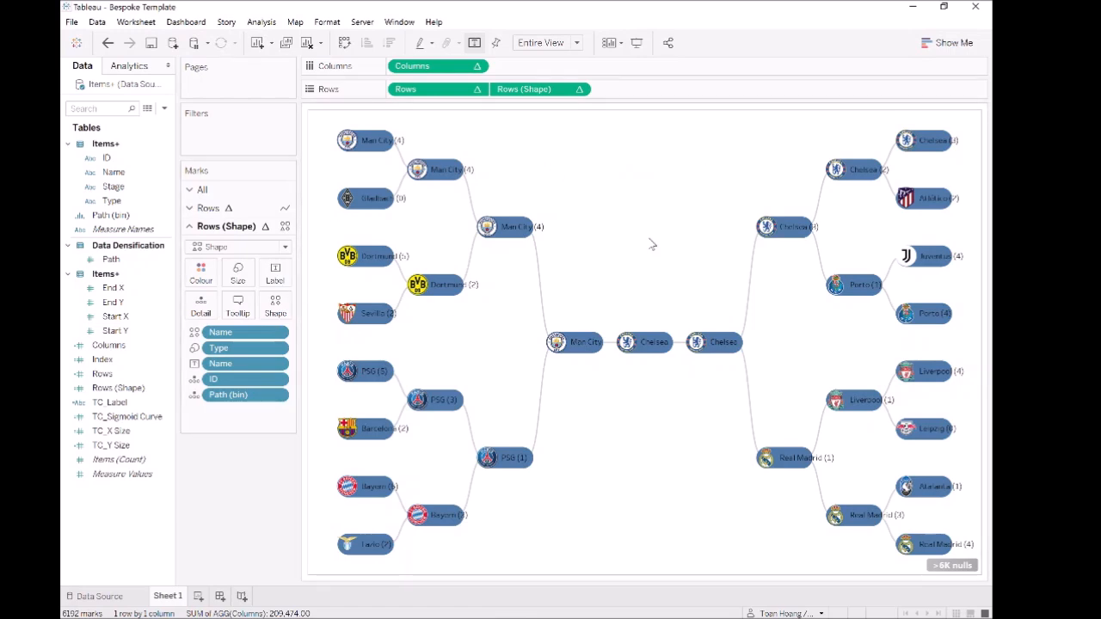
mouse_move(177, 111)
mouse_down()
mouse_move(208, 117)
mouse_move(196, 117)
mouse_up()
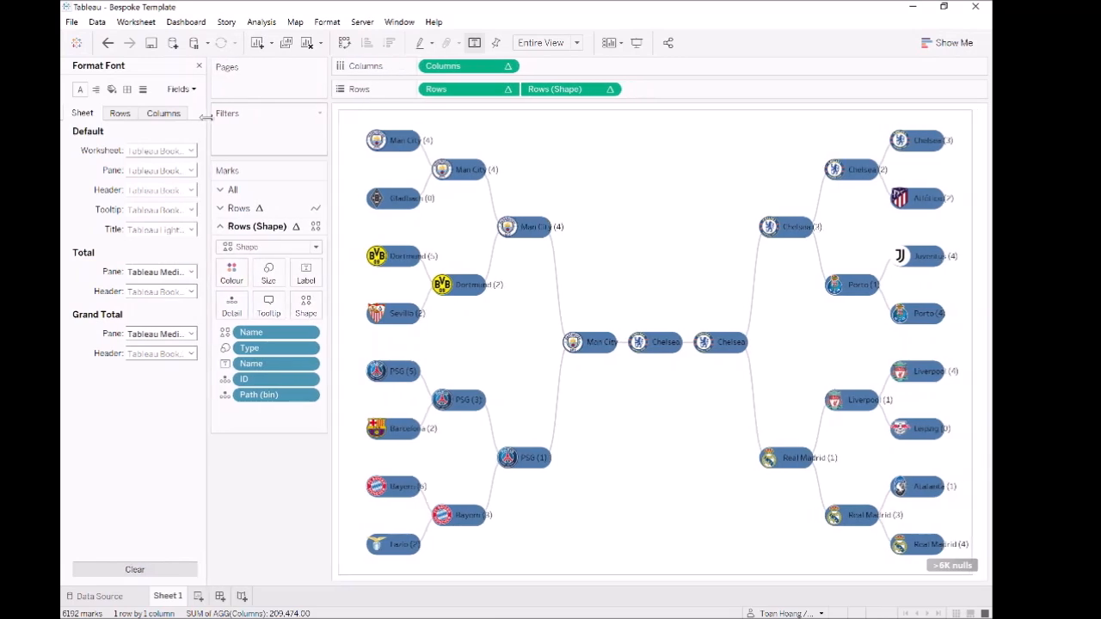
click(143, 88)
click(127, 89)
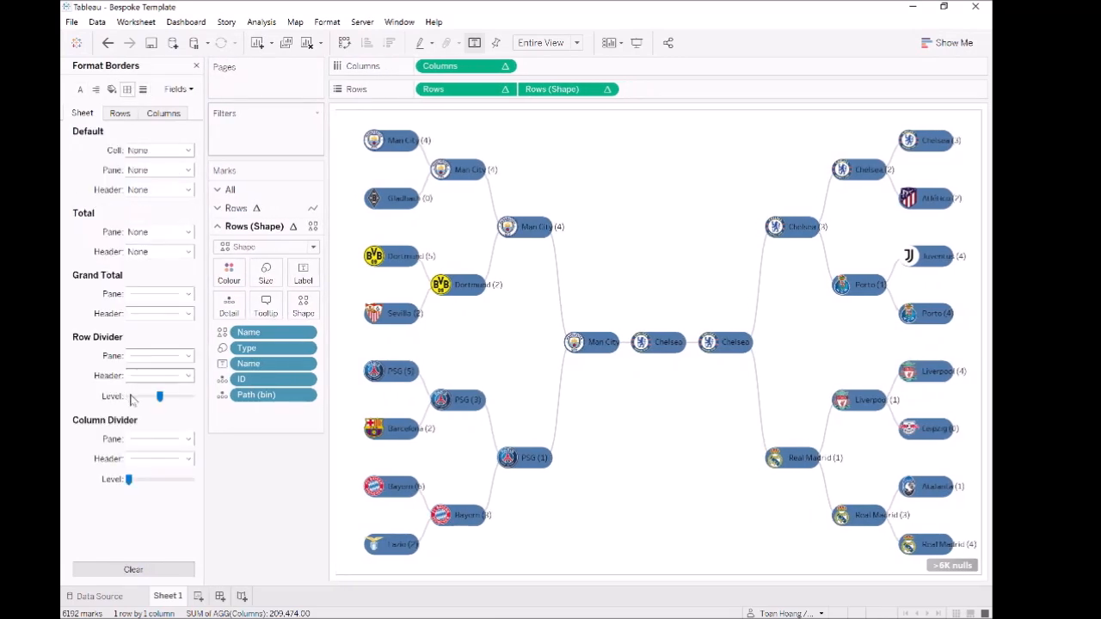
click(156, 355)
click(158, 378)
click(164, 232)
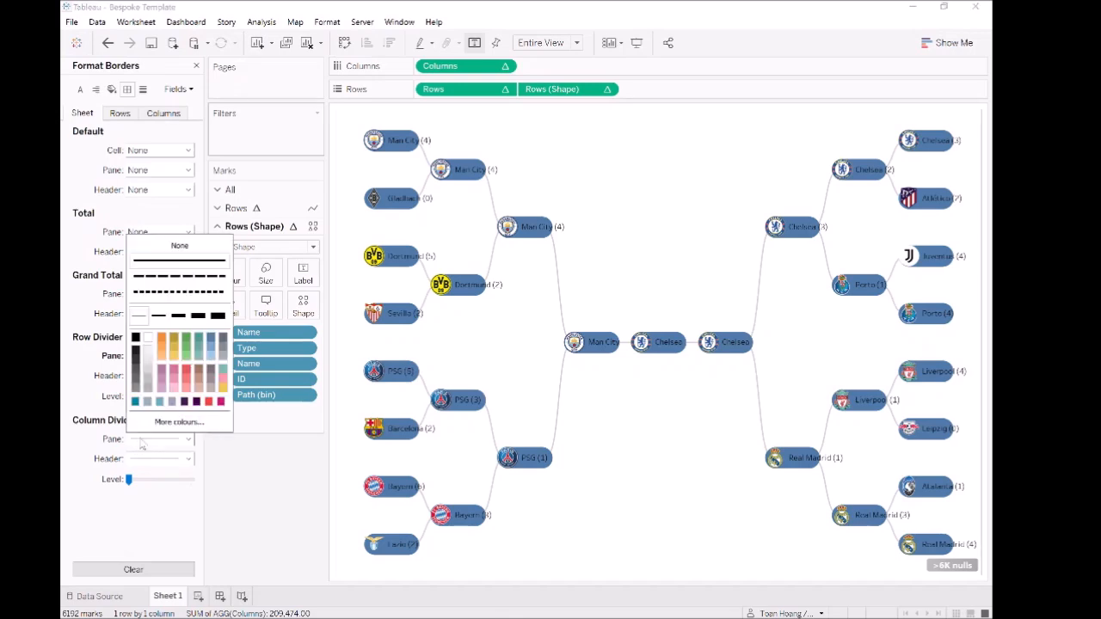
click(263, 527)
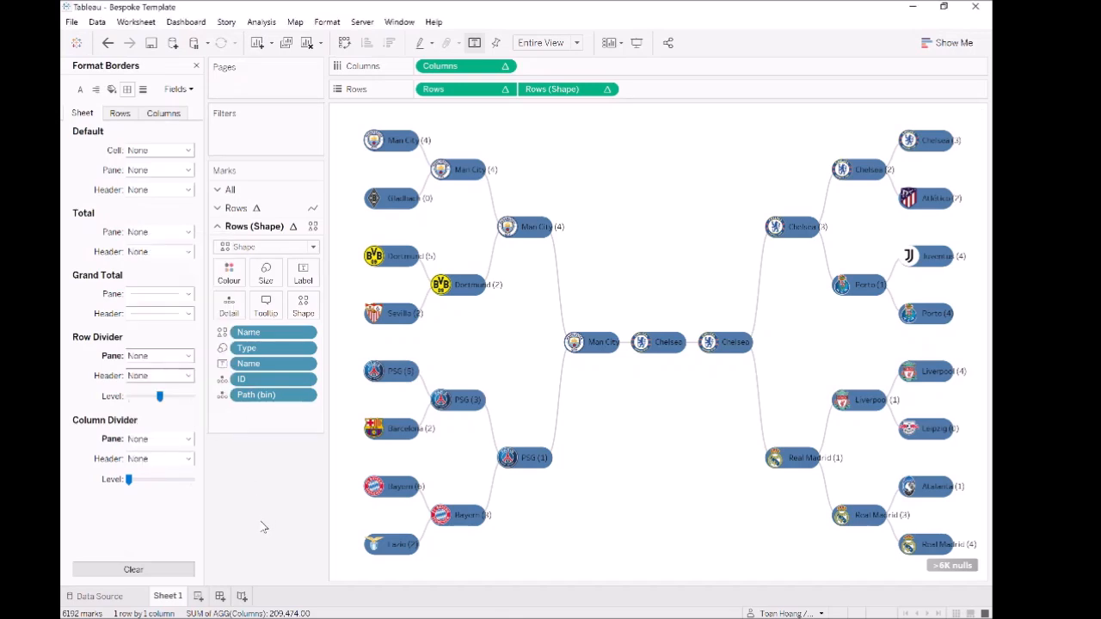
- Hide the nulls indicator on the bracket view and show the worksheet in presentation mode
click(956, 565)
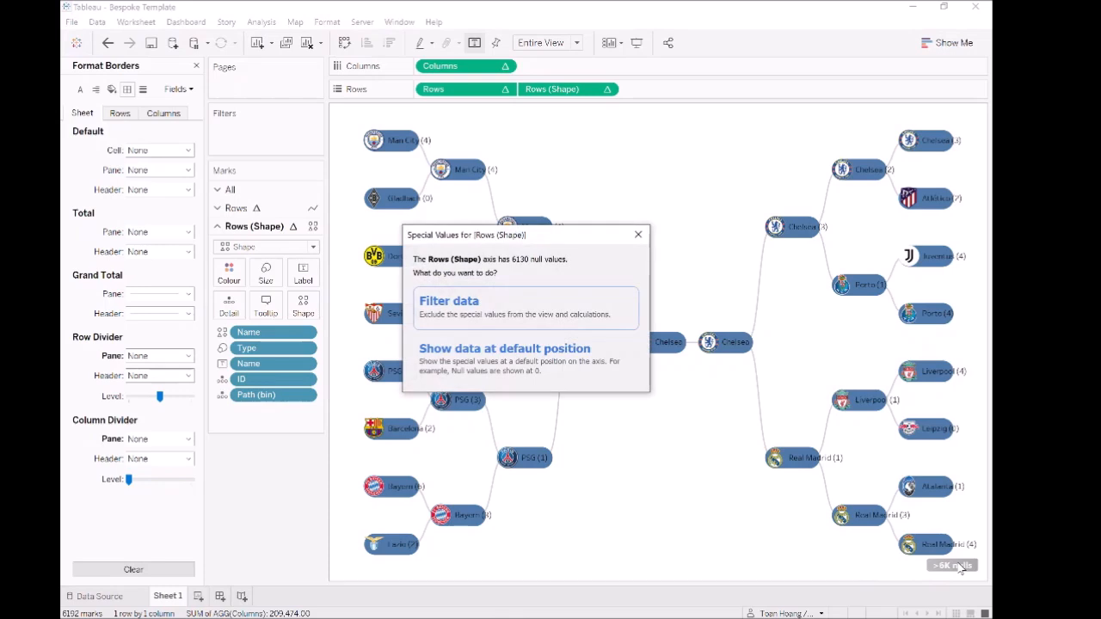
click(638, 235)
right_click(968, 566)
click(940, 577)
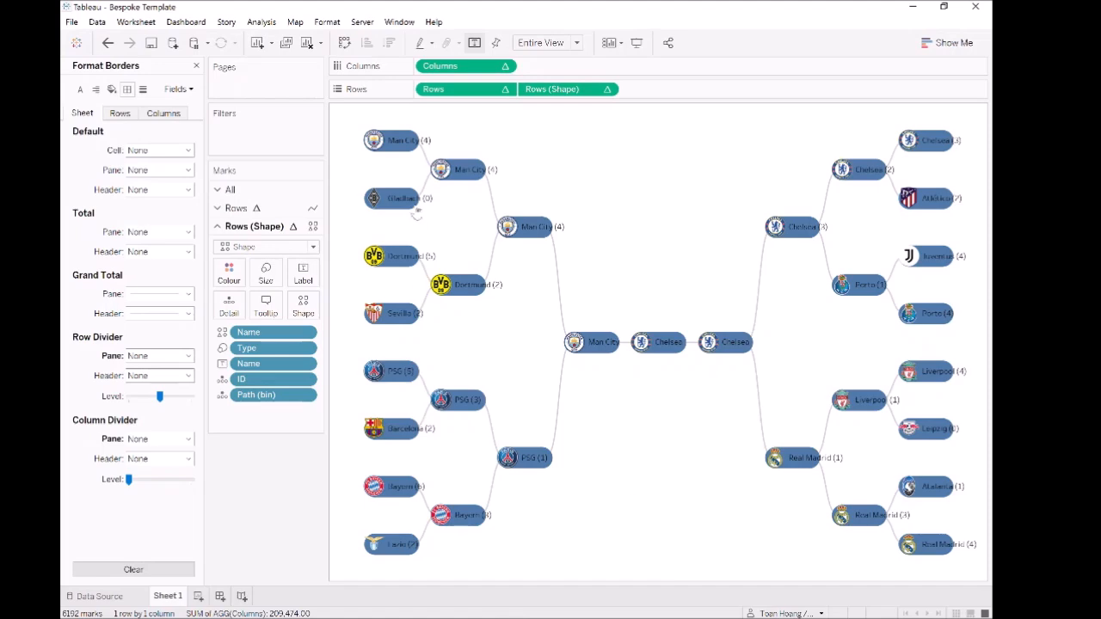
click(636, 42)
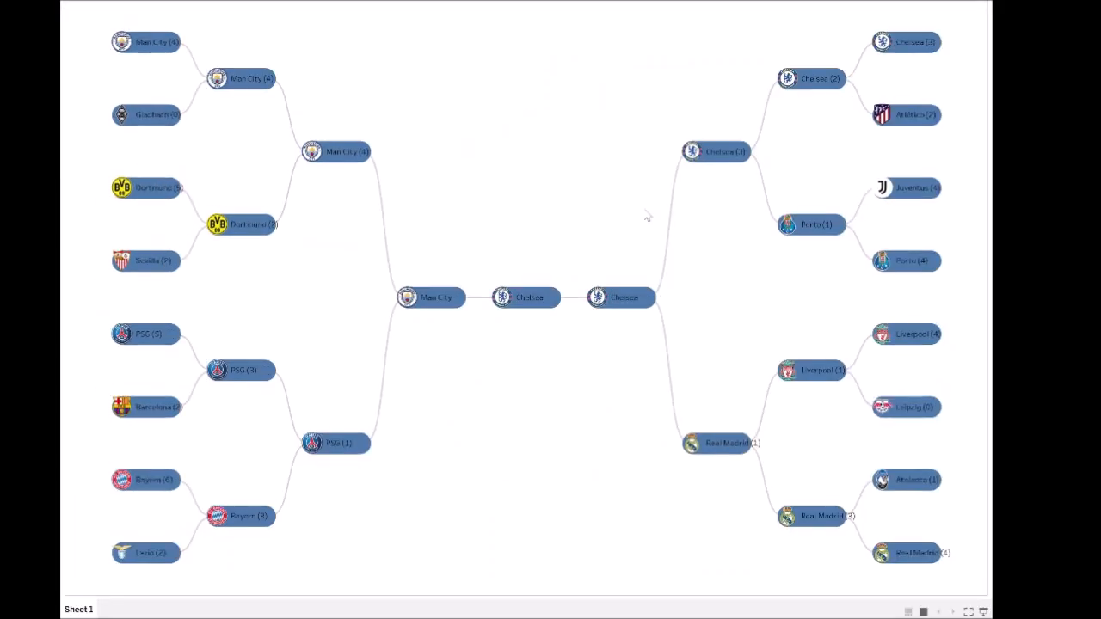